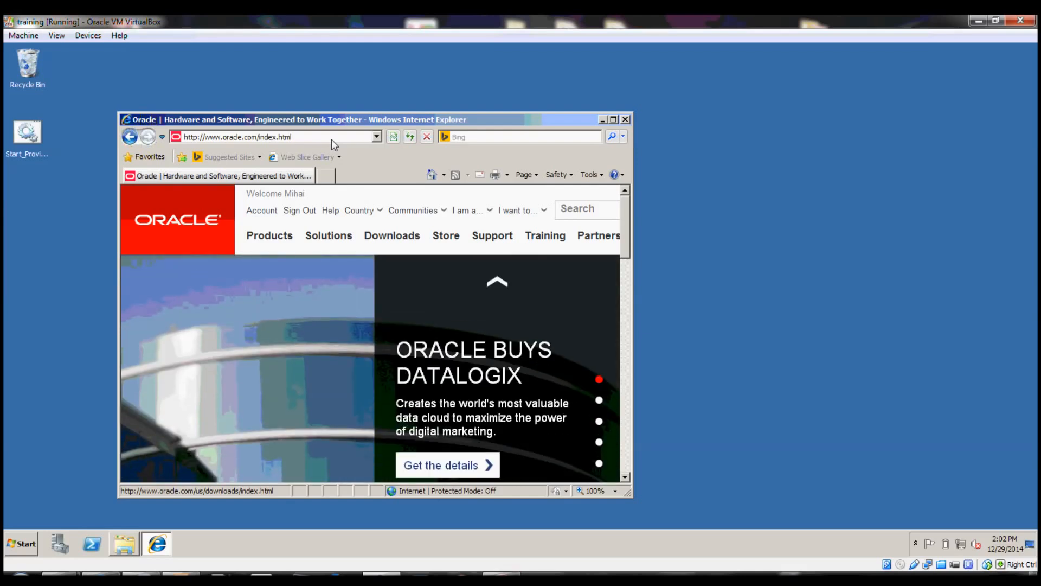
Load edelivery.oracle.com in Internet Explorer from the address bar suggestion
{"action": "left_click", "coordinate": [331, 139]}
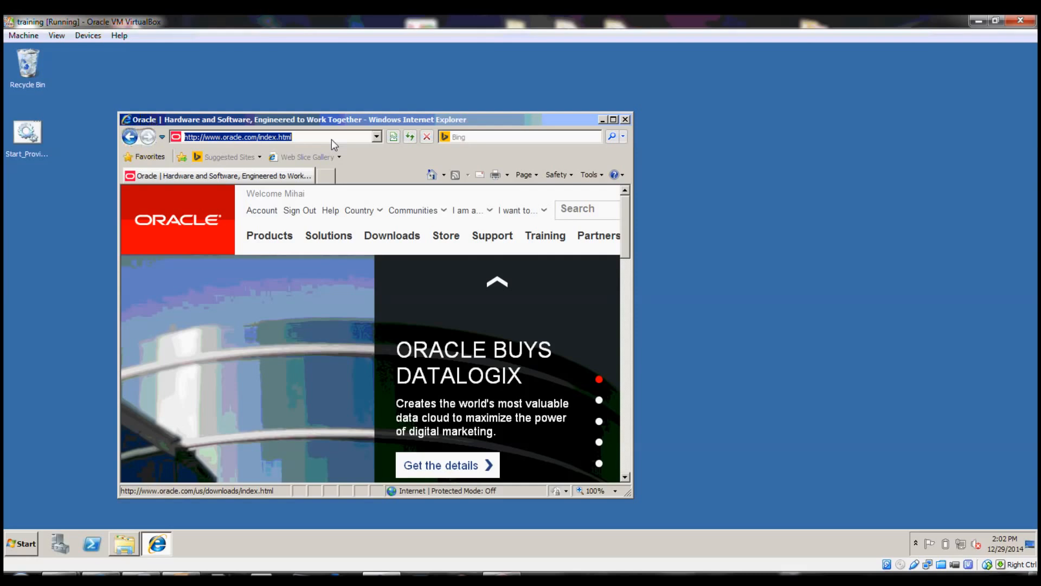
{"action": "type", "text": "ede"}
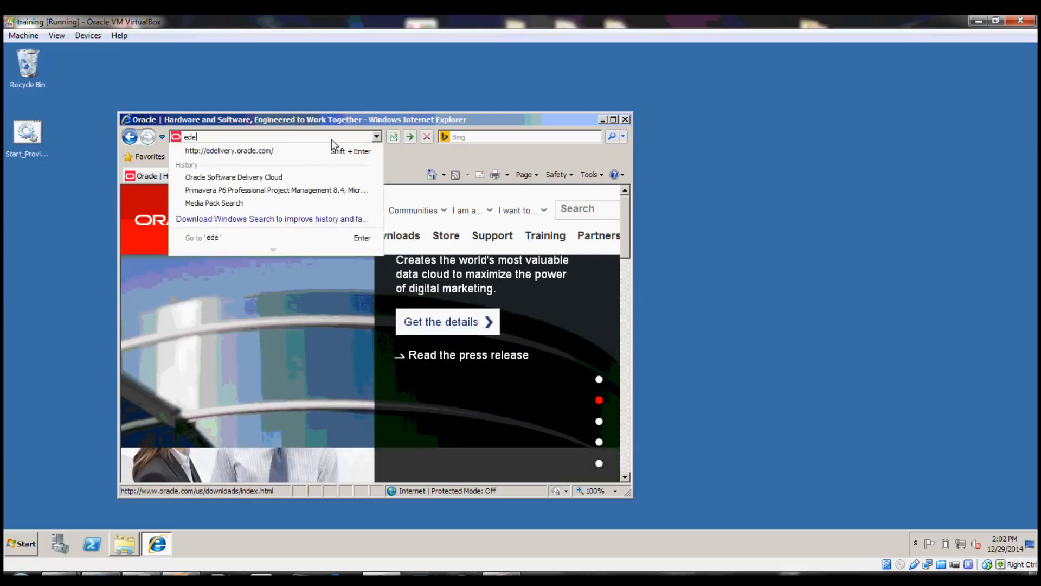
{"action": "key", "text": "Down"}
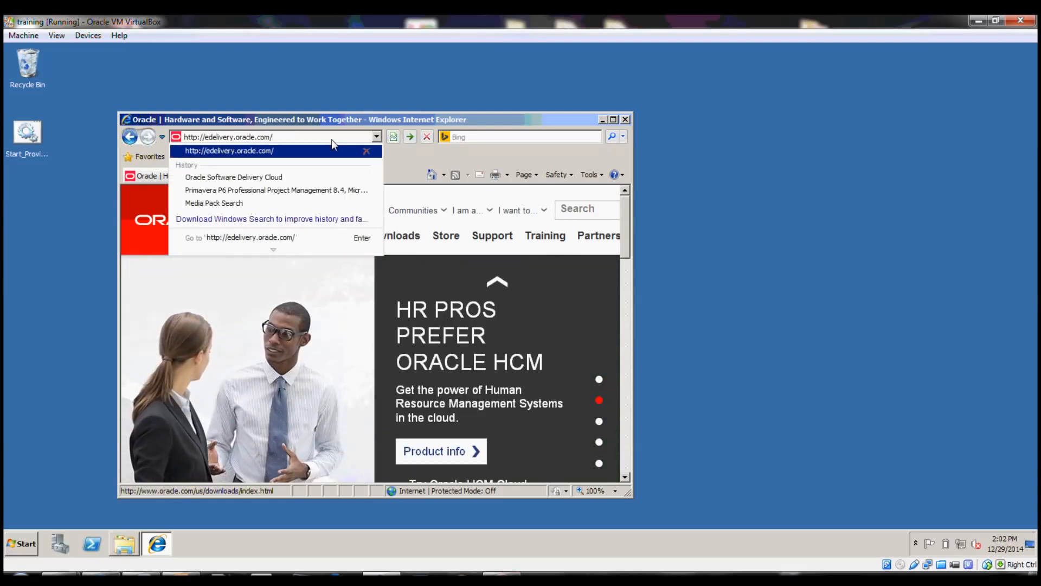
{"action": "key", "text": "Return"}
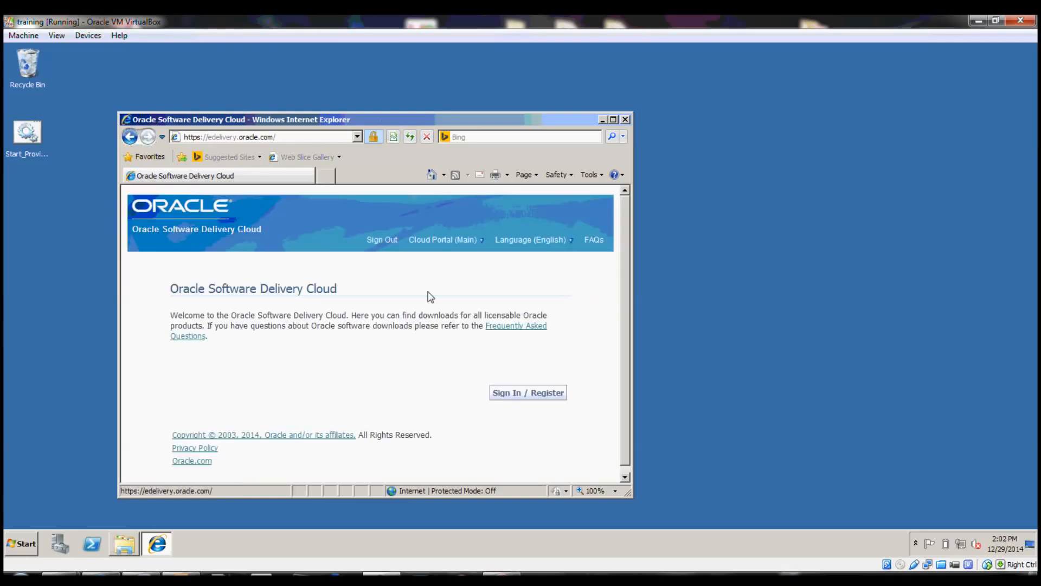
Sign in, accept the license terms and the export restrictions, and continue to Media Pack Search
{"action": "left_click", "coordinate": [524, 396]}
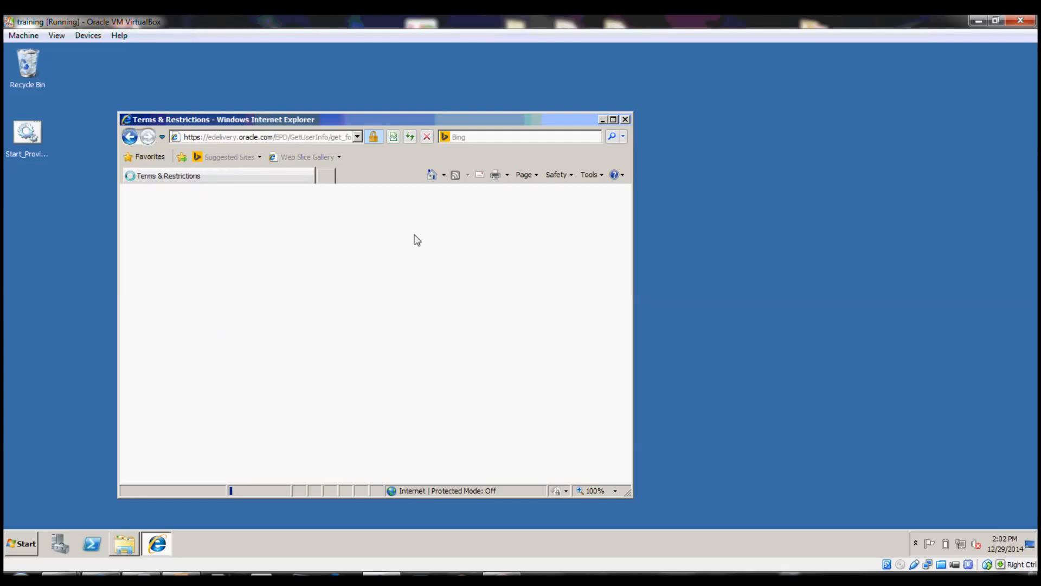
{"action": "scroll", "coordinate": [381, 295], "scroll_direction": "down", "scroll_amount": 1}
{"action": "scroll", "coordinate": [384, 300], "scroll_direction": "down", "scroll_amount": 10}
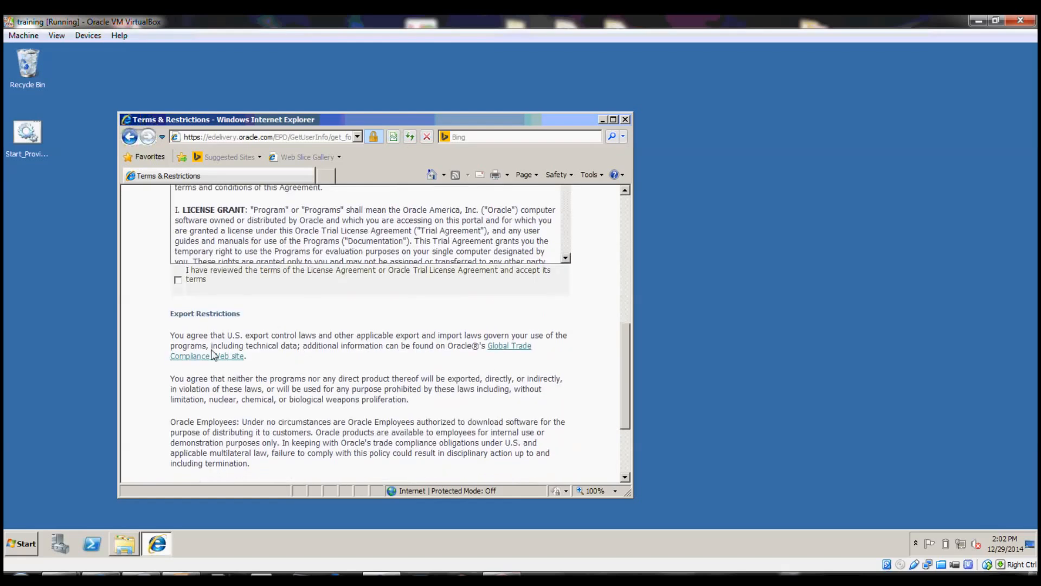
{"action": "left_click", "coordinate": [177, 280]}
{"action": "scroll", "coordinate": [236, 328], "scroll_direction": "down", "scroll_amount": 3}
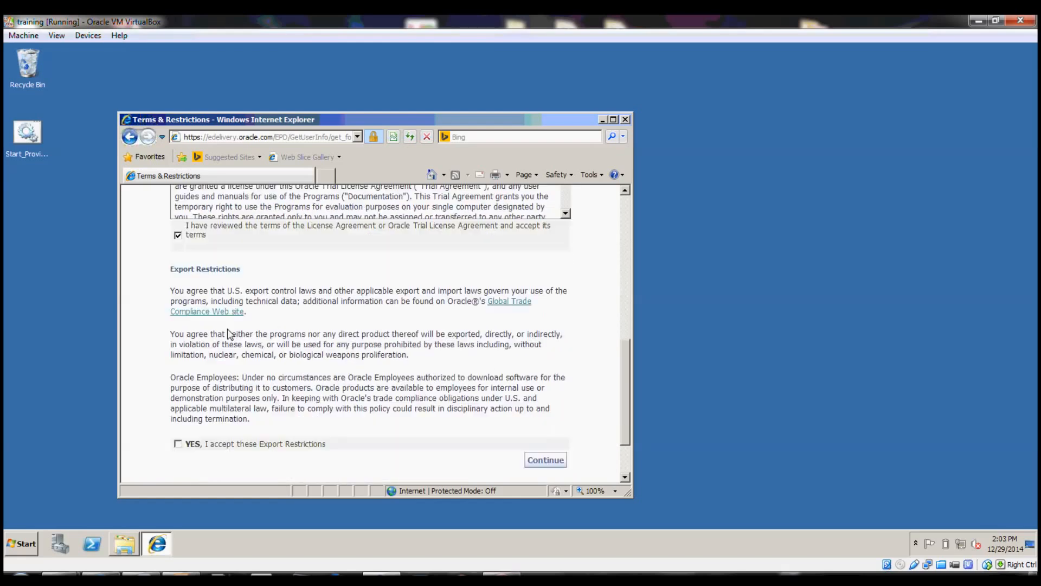
{"action": "left_click", "coordinate": [178, 369]}
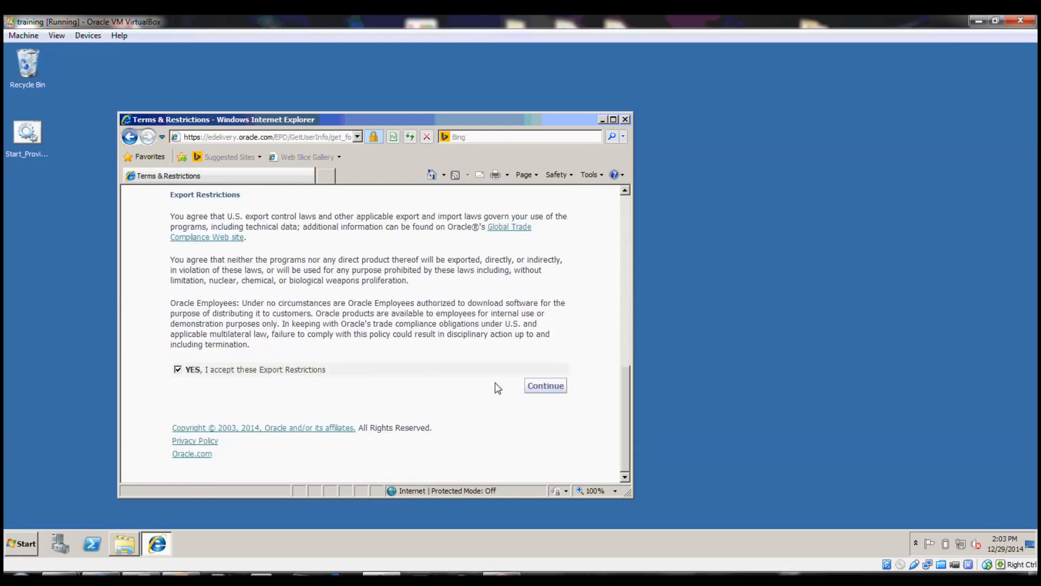
{"action": "left_click", "coordinate": [527, 388]}
{"action": "scroll", "coordinate": [321, 356], "scroll_direction": "down", "scroll_amount": 3}
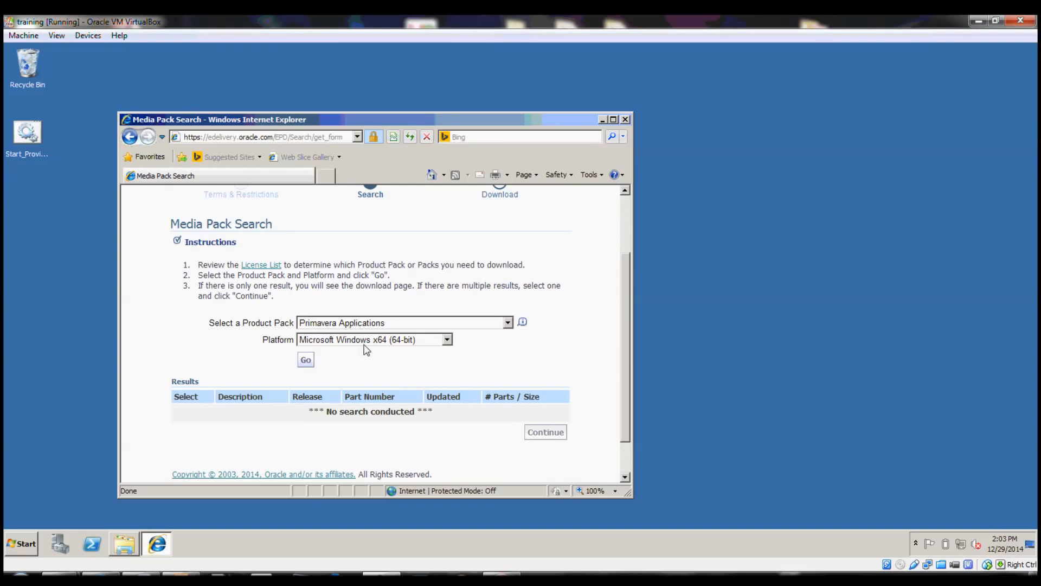
Search Primavera Applications media packs for Windows x64 and browse the results
{"action": "left_click", "coordinate": [378, 324]}
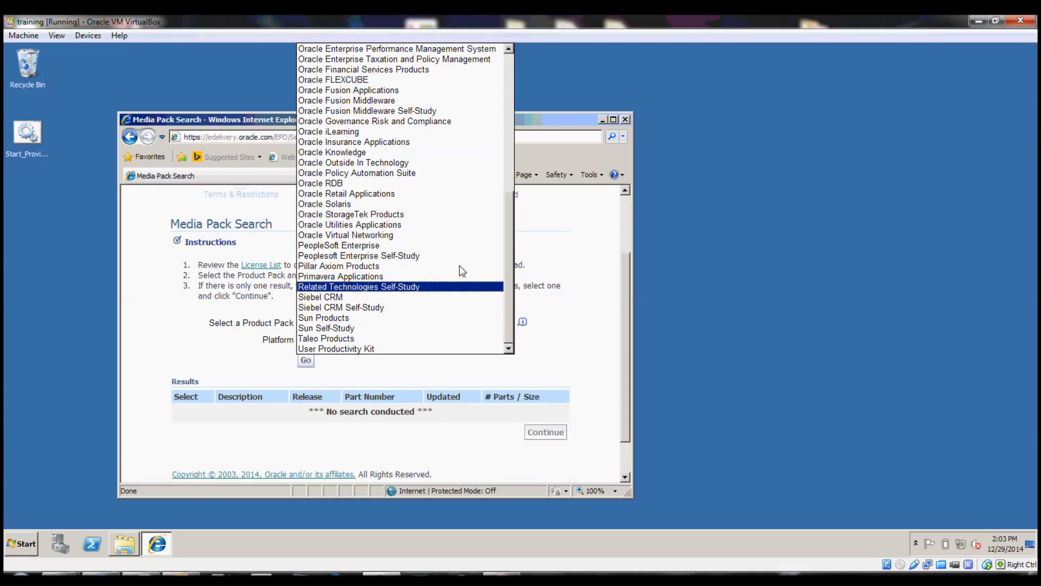
{"action": "left_click", "coordinate": [431, 276]}
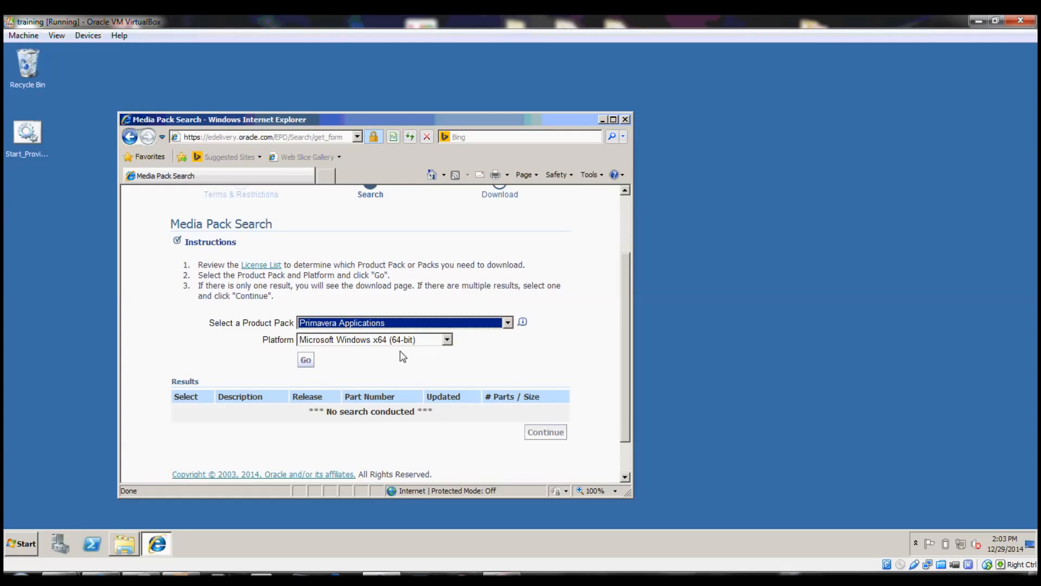
{"action": "scroll", "coordinate": [401, 352], "scroll_direction": "down", "scroll_amount": 2}
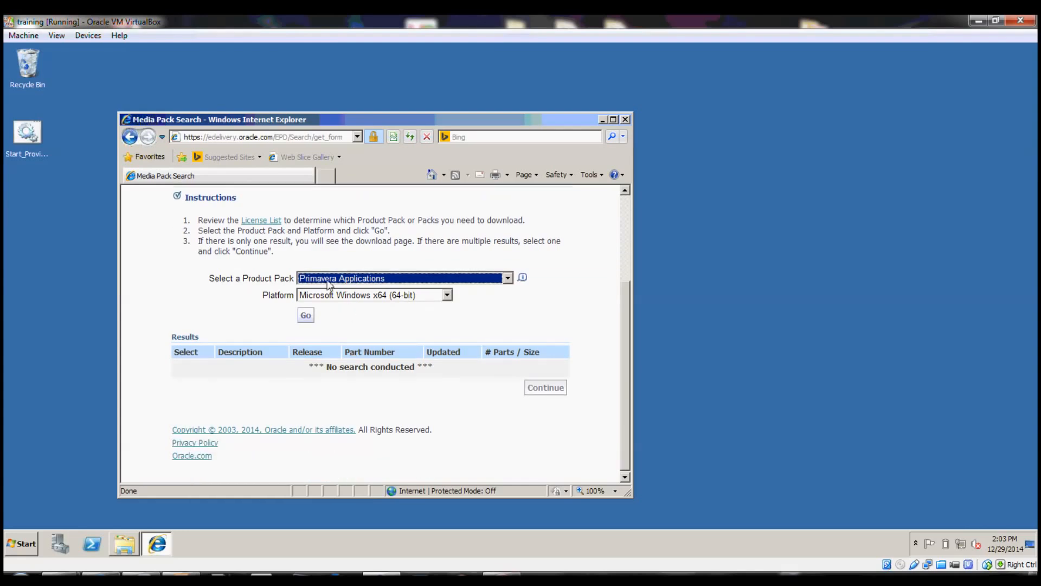
{"action": "left_click", "coordinate": [306, 315]}
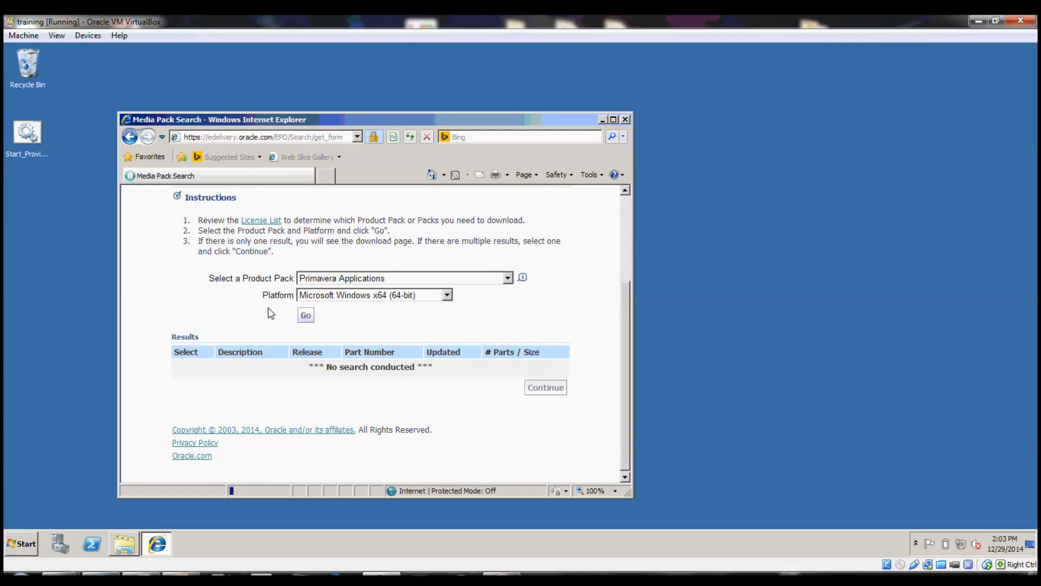
{"action": "scroll", "coordinate": [234, 330], "scroll_direction": "down", "scroll_amount": 4}
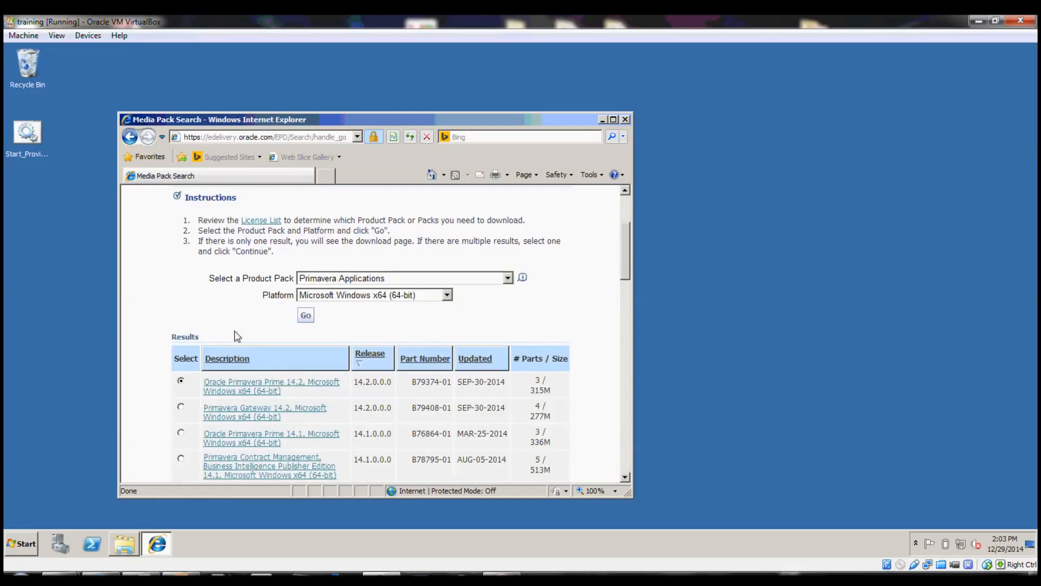
{"action": "scroll", "coordinate": [174, 332], "scroll_direction": "down", "scroll_amount": 3}
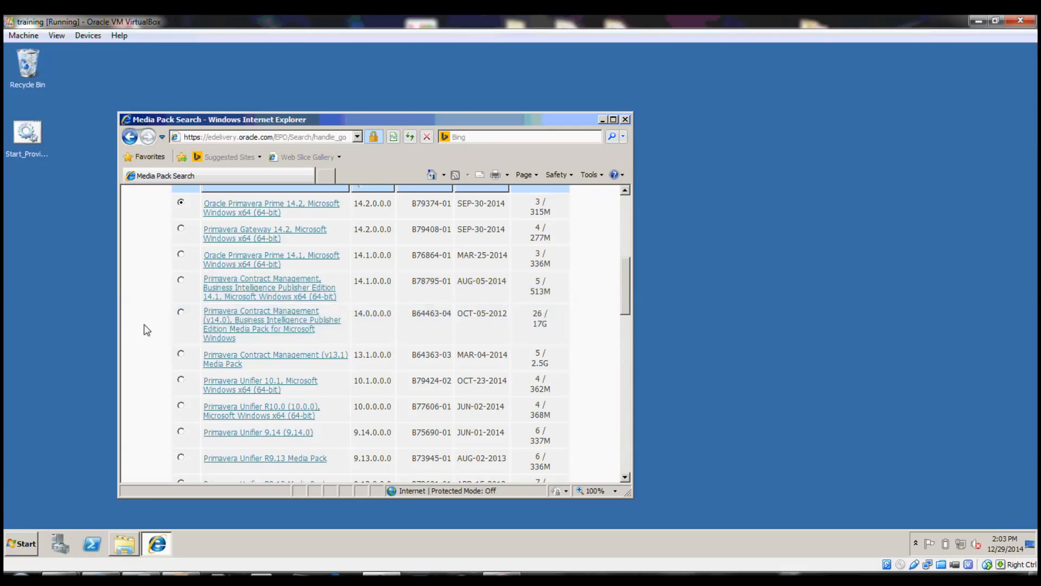
{"action": "scroll", "coordinate": [140, 321], "scroll_direction": "down", "scroll_amount": 10}
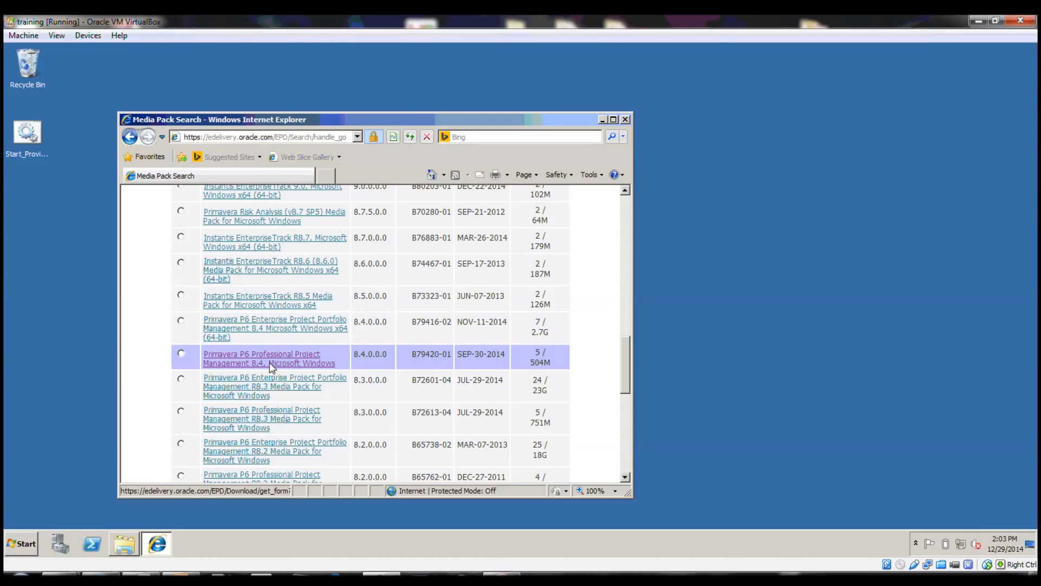
Open the P6 Professional Project Management 8.4 pack and start the Professional Applications 8.4 download, then cancel it
{"action": "left_click", "coordinate": [307, 368]}
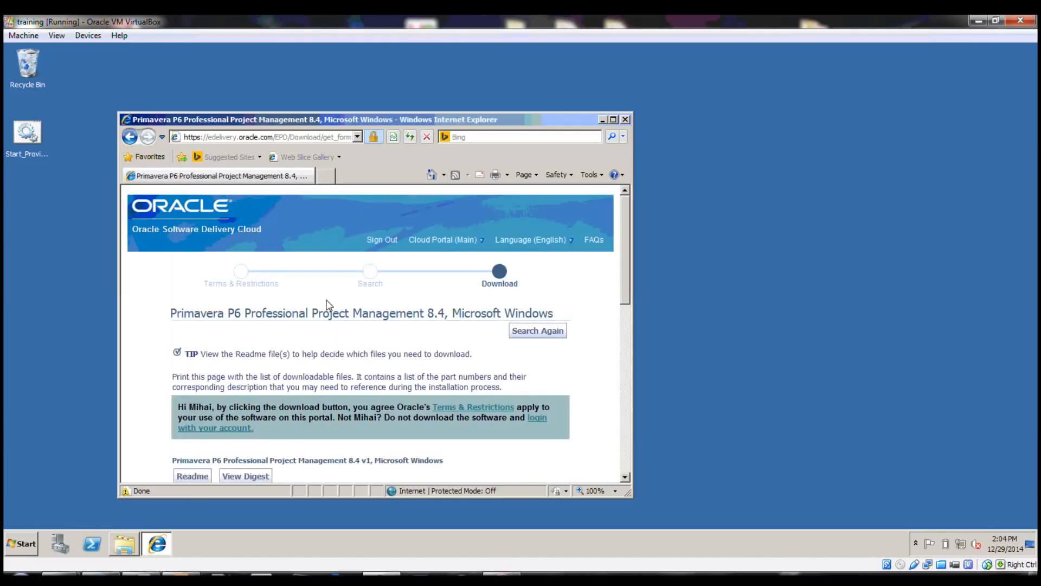
{"action": "scroll", "coordinate": [326, 304], "scroll_direction": "down", "scroll_amount": 4}
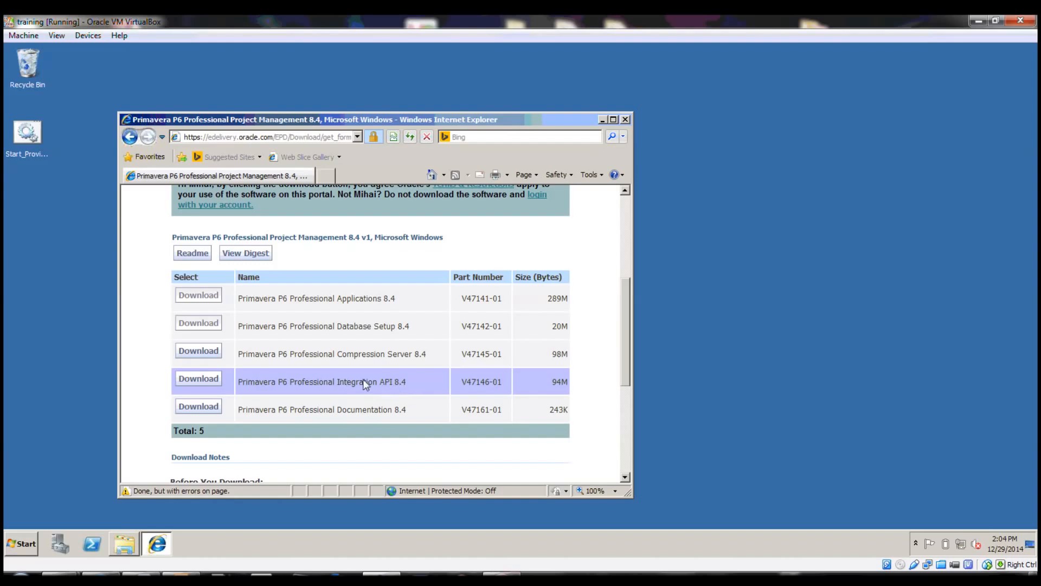
{"action": "left_click", "coordinate": [206, 297]}
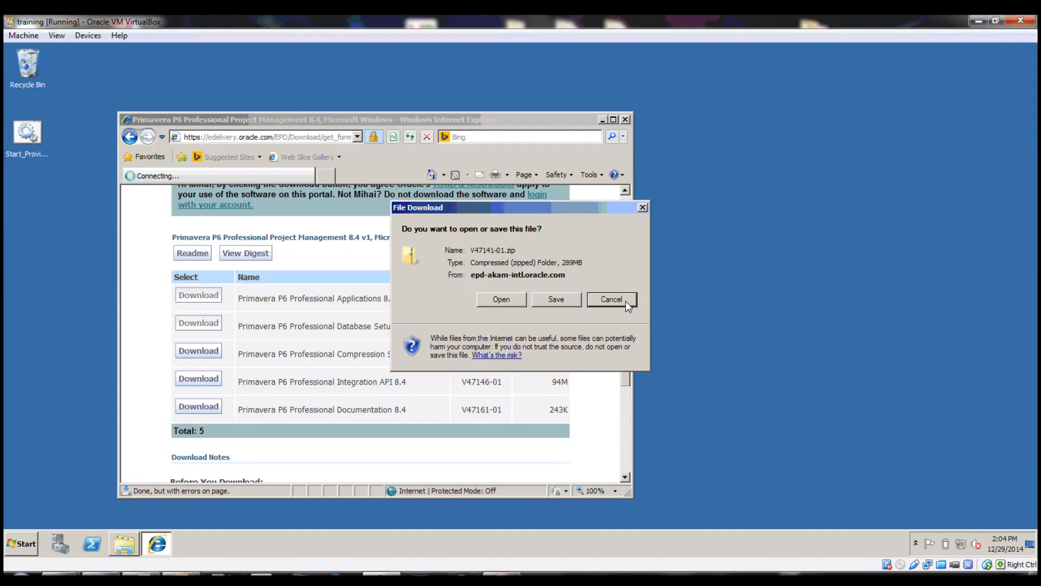
{"action": "left_click", "coordinate": [611, 300]}
Browse Explorer to C:\kits\p6\P6_Pro_R84 and select setup.exe
{"action": "left_click", "coordinate": [126, 542]}
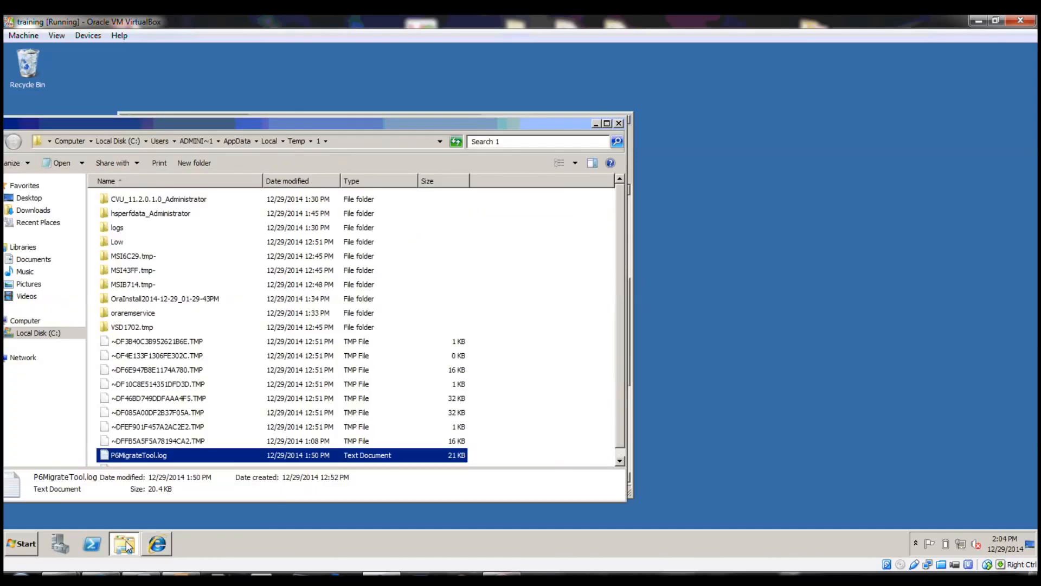
{"action": "left_click", "coordinate": [66, 142]}
{"action": "double_click", "coordinate": [147, 207]}
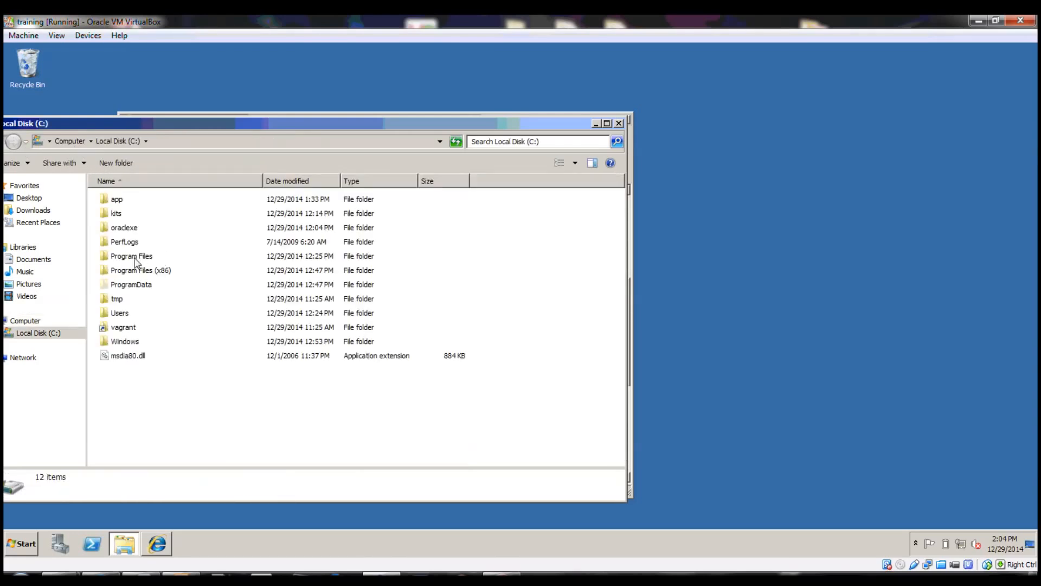
{"action": "double_click", "coordinate": [119, 214]}
{"action": "double_click", "coordinate": [116, 213]}
{"action": "double_click", "coordinate": [125, 202]}
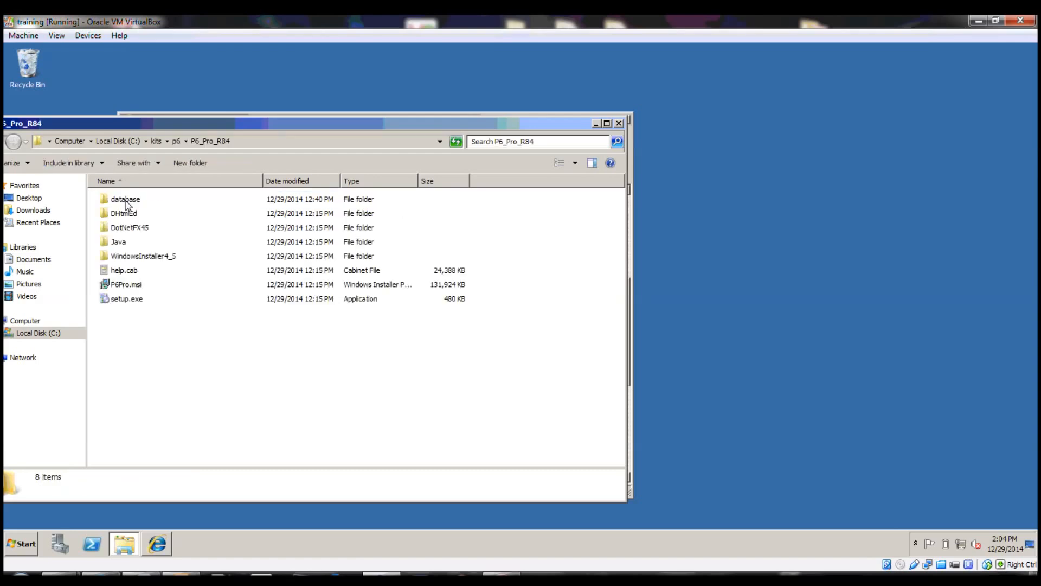
{"action": "left_click_drag", "start_coordinate": [307, 122], "coordinate": [596, 127]}
{"action": "left_click", "coordinate": [467, 146]}
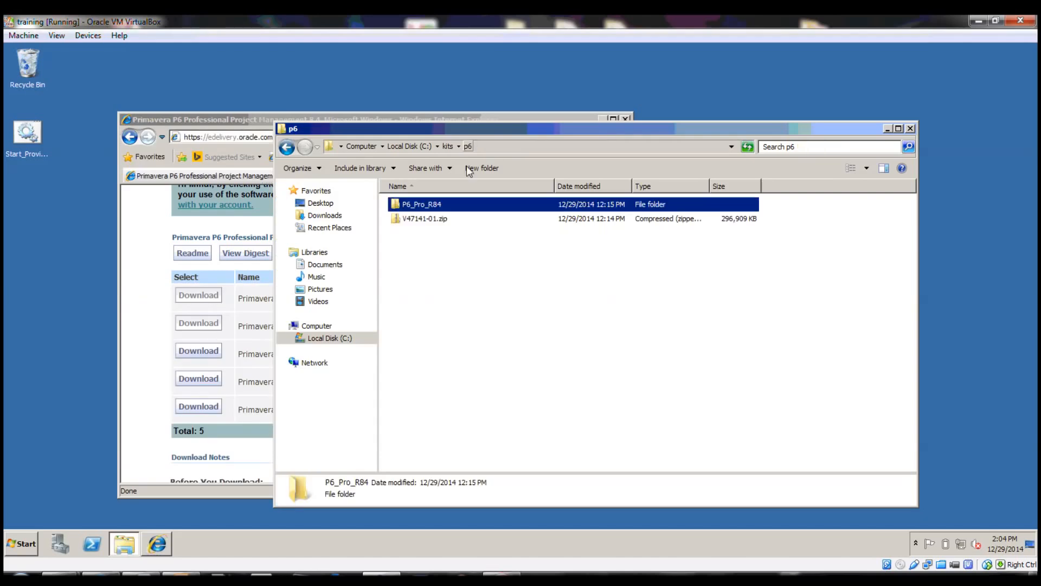
{"action": "double_click", "coordinate": [420, 206]}
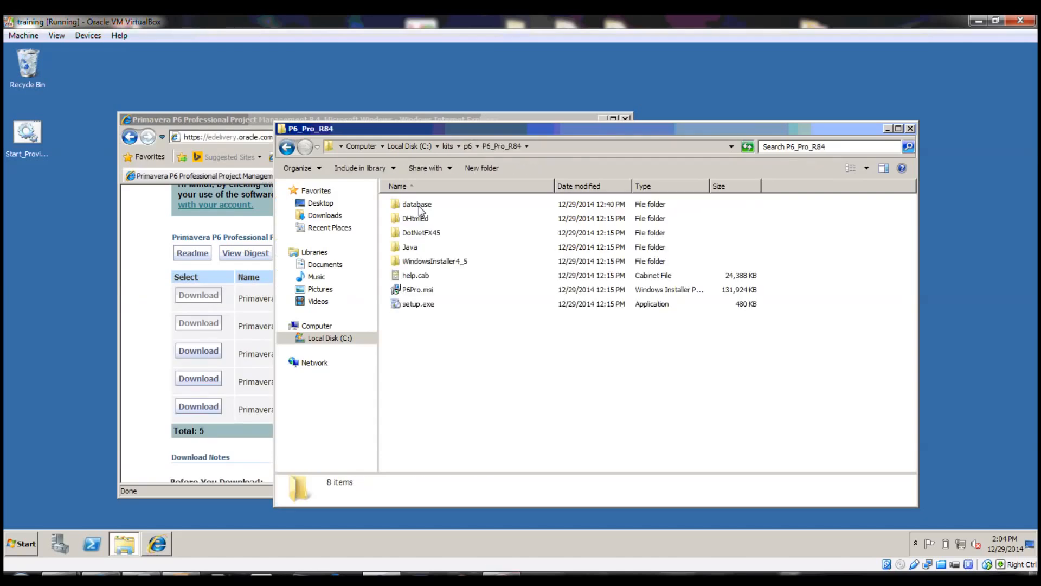
{"action": "left_click", "coordinate": [418, 307]}
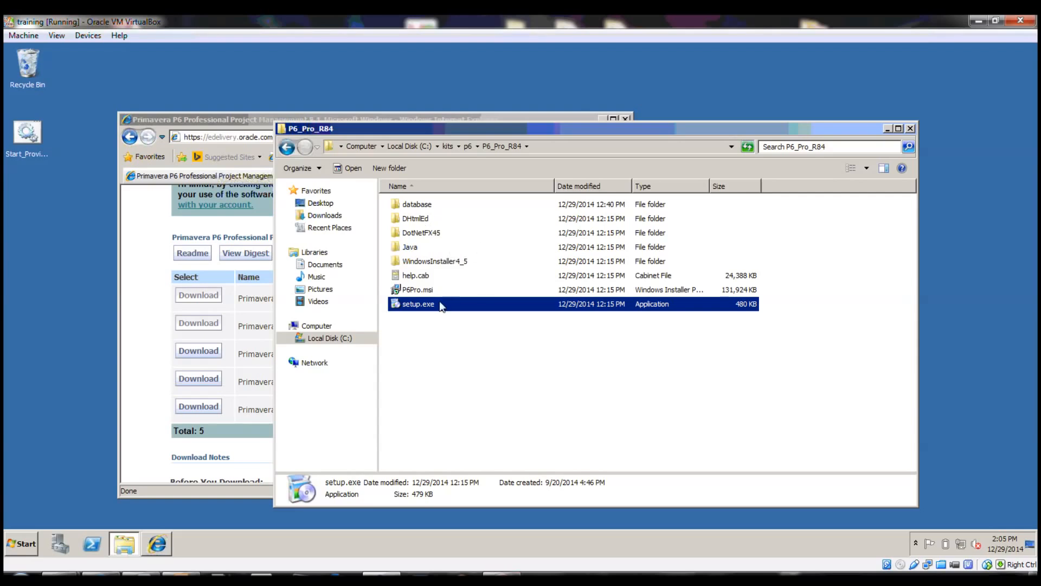
Run setup.exe, allow it, and start a Typical installation of P6 Professional
{"action": "double_click", "coordinate": [419, 304]}
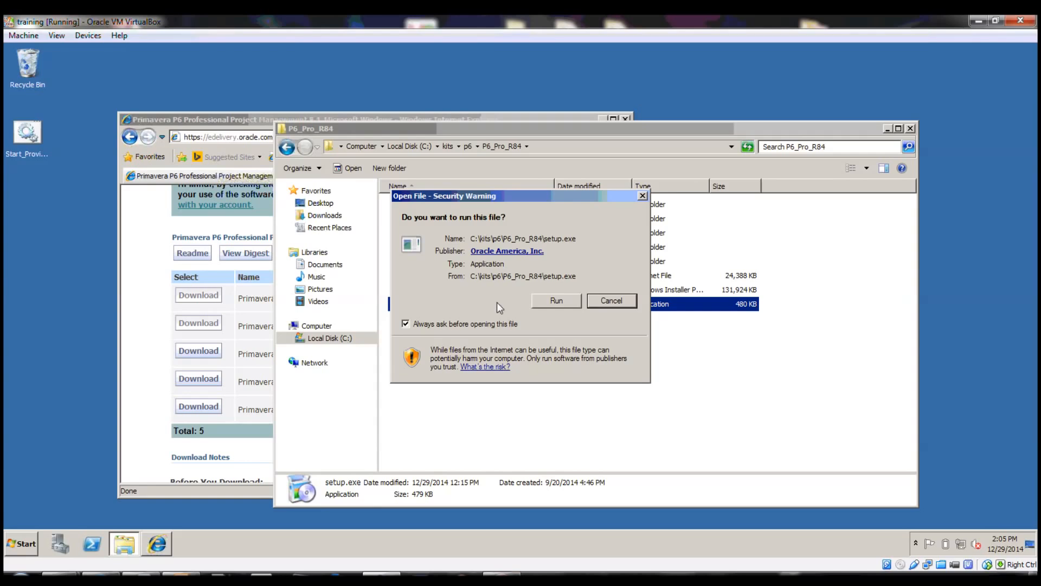
{"action": "left_click", "coordinate": [536, 301]}
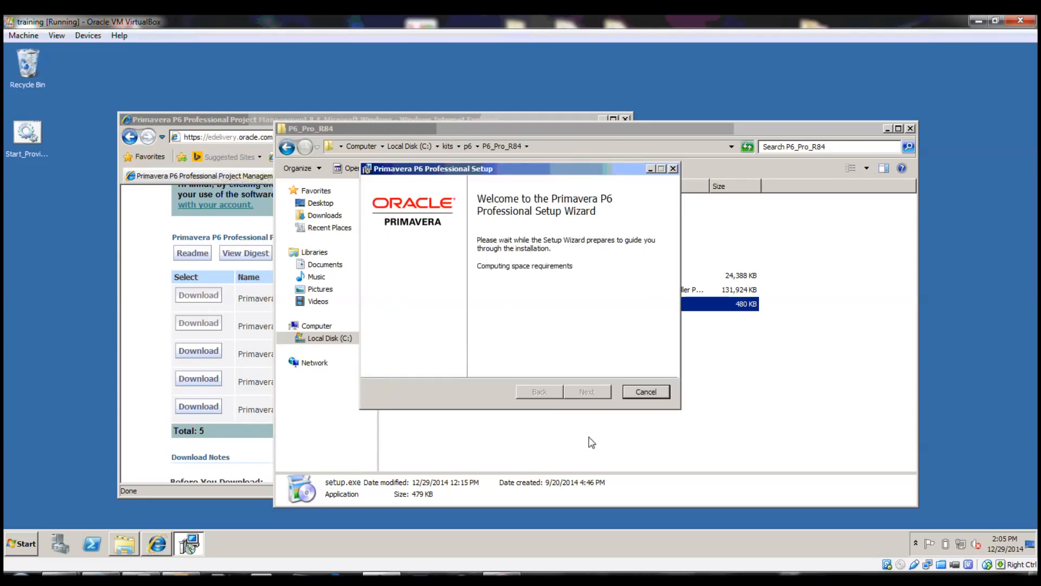
{"action": "left_click", "coordinate": [588, 393]}
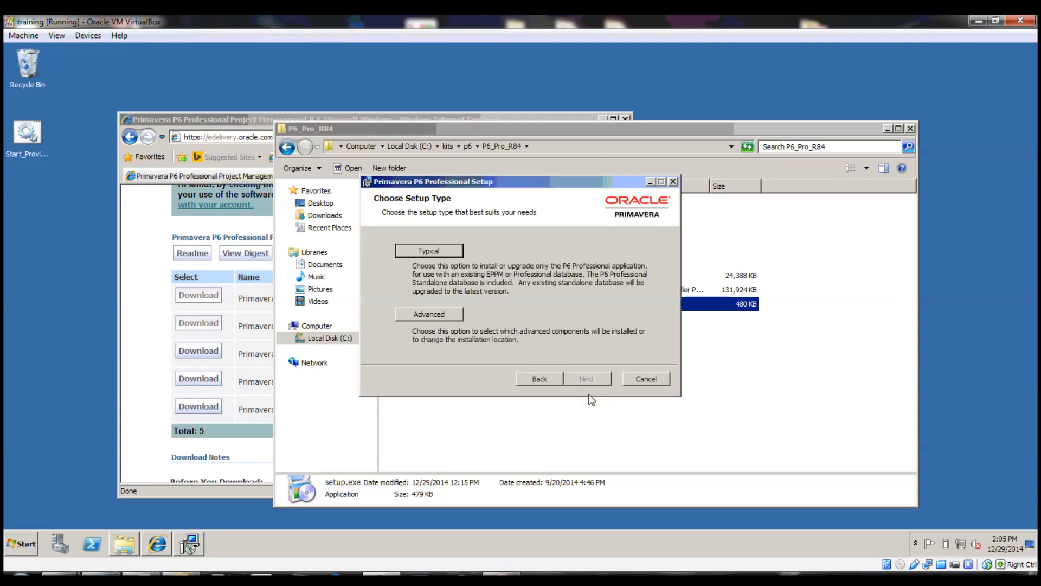
{"action": "left_click", "coordinate": [446, 250]}
{"action": "left_click", "coordinate": [590, 396]}
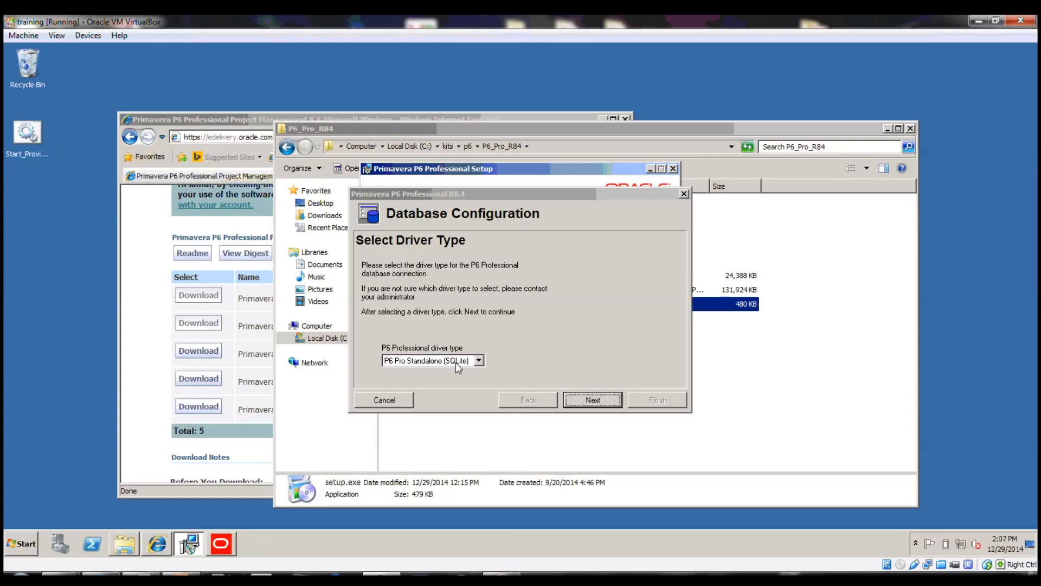
Cancel the Database Configuration dialog and close the completed Setup Wizard
{"action": "left_click_drag", "start_coordinate": [456, 196], "coordinate": [162, 231]}
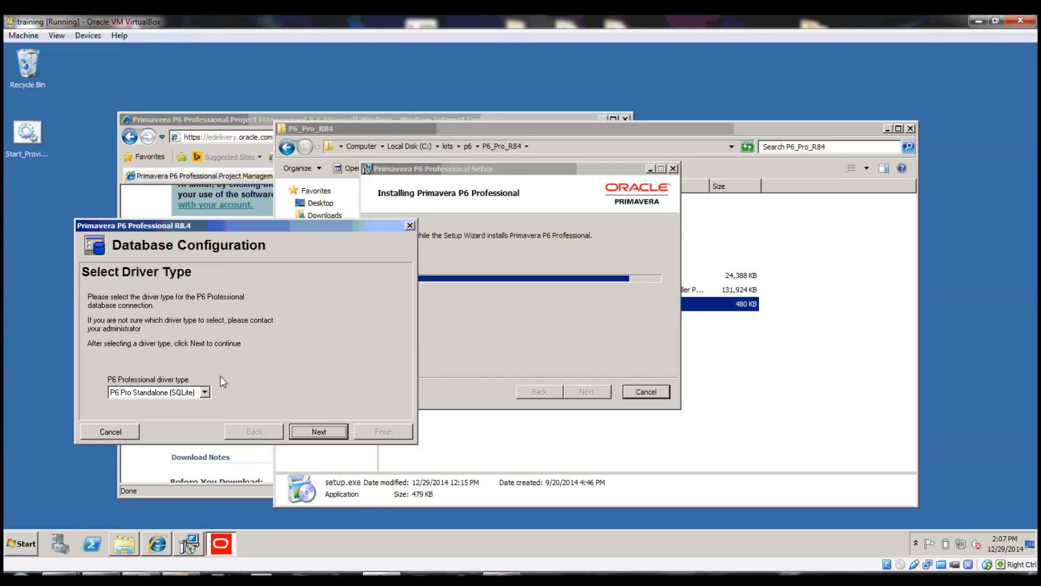
{"action": "left_click", "coordinate": [116, 431]}
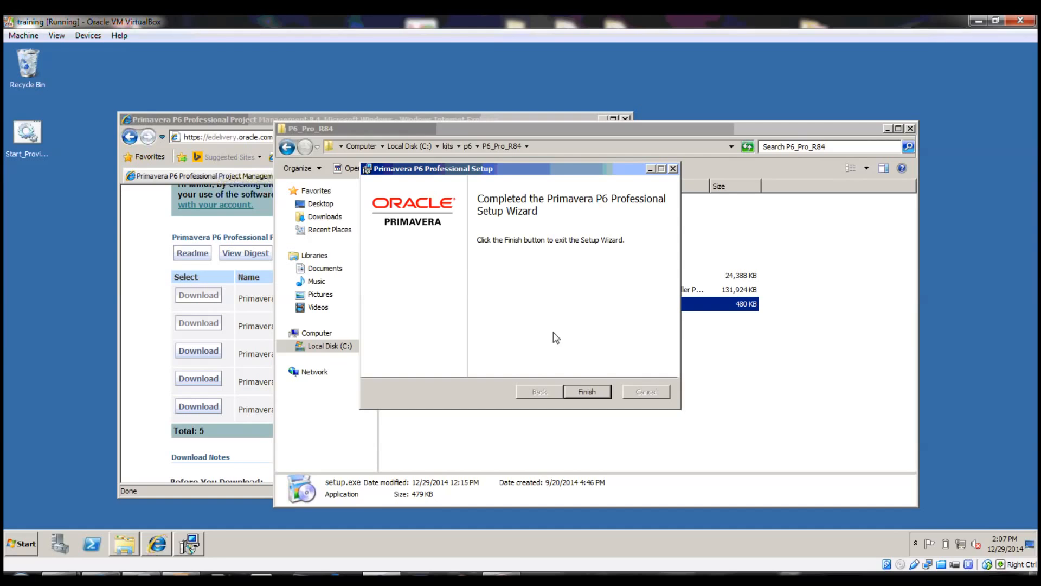
{"action": "left_click", "coordinate": [585, 393]}
Launch P6 Professional R8.4 from the Start menu and open its Edit Database Connections list
{"action": "left_click", "coordinate": [28, 543]}
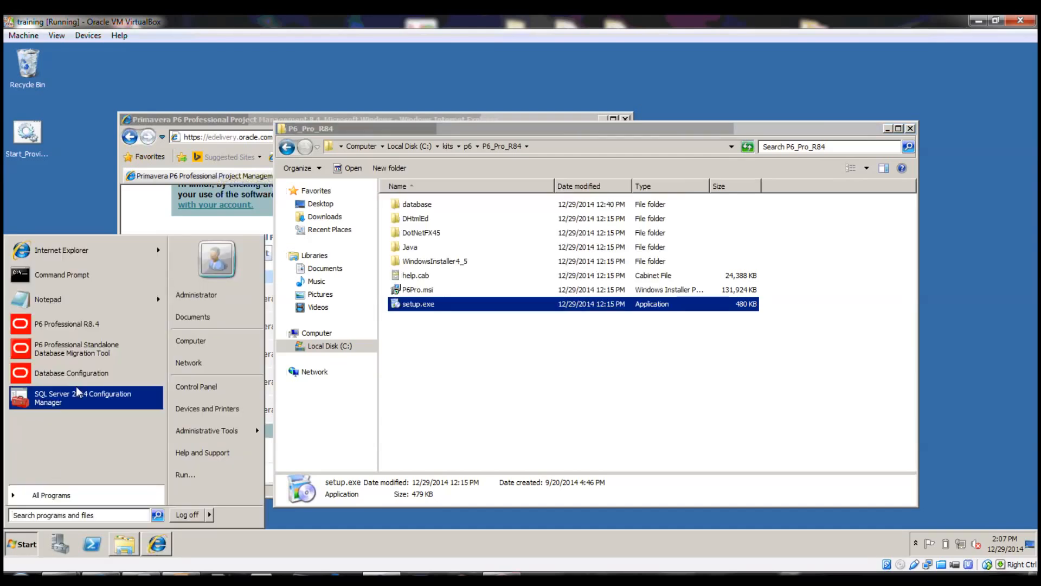
{"action": "left_click", "coordinate": [106, 332]}
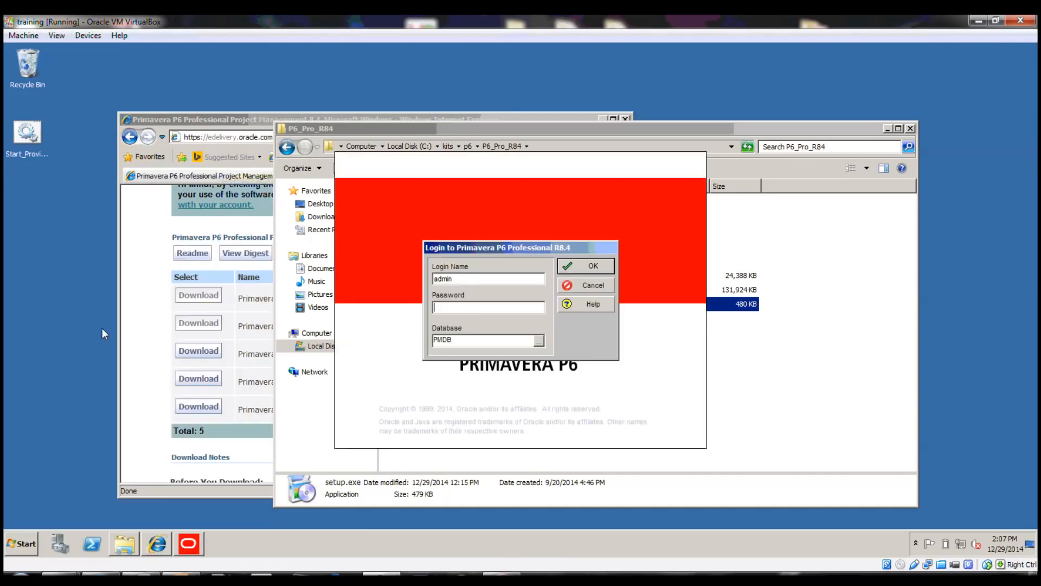
{"action": "left_click", "coordinate": [539, 341]}
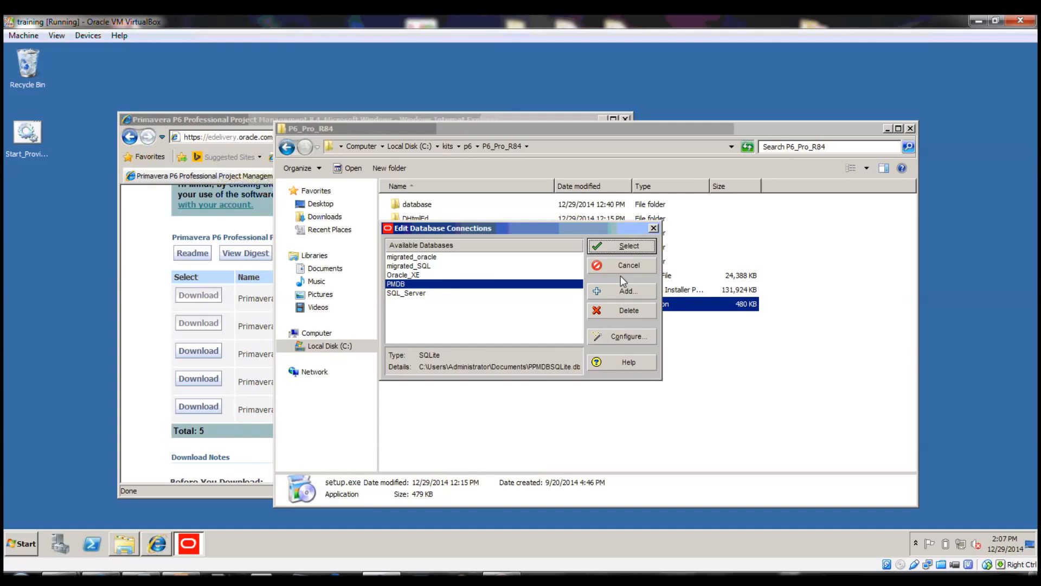
Delete the PMDB, migrated_oracle, migrated_SQL, Oracle_XE and SQL_Server connections
{"action": "left_click", "coordinate": [635, 311]}
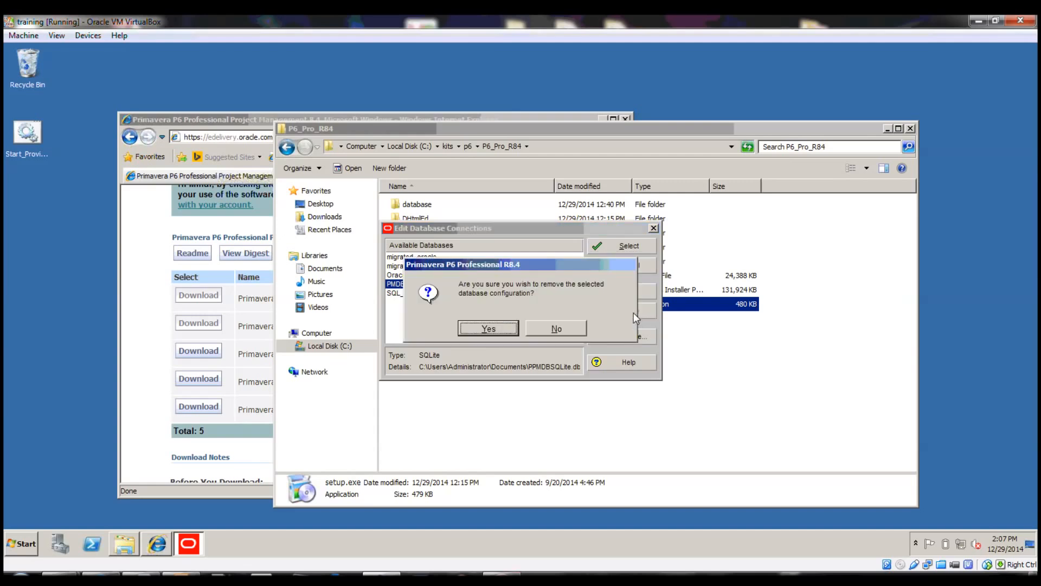
{"action": "left_click", "coordinate": [488, 328]}
{"action": "left_click", "coordinate": [617, 316]}
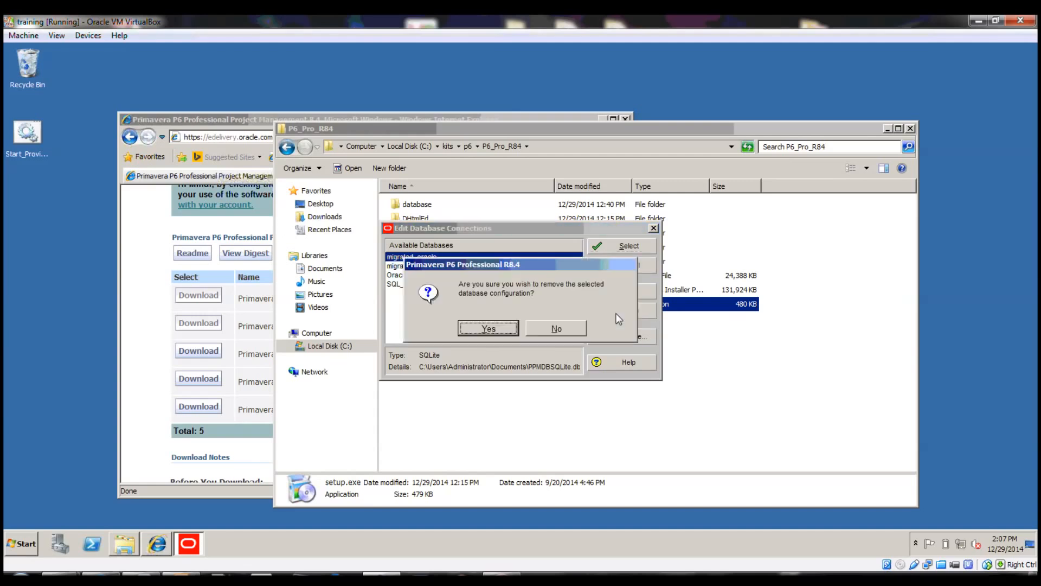
{"action": "left_click", "coordinate": [488, 328]}
{"action": "left_click", "coordinate": [617, 312]}
{"action": "left_click", "coordinate": [491, 328]}
{"action": "left_click", "coordinate": [623, 311]}
{"action": "left_click", "coordinate": [488, 328]}
{"action": "left_click", "coordinate": [602, 314]}
{"action": "left_click", "coordinate": [504, 328]}
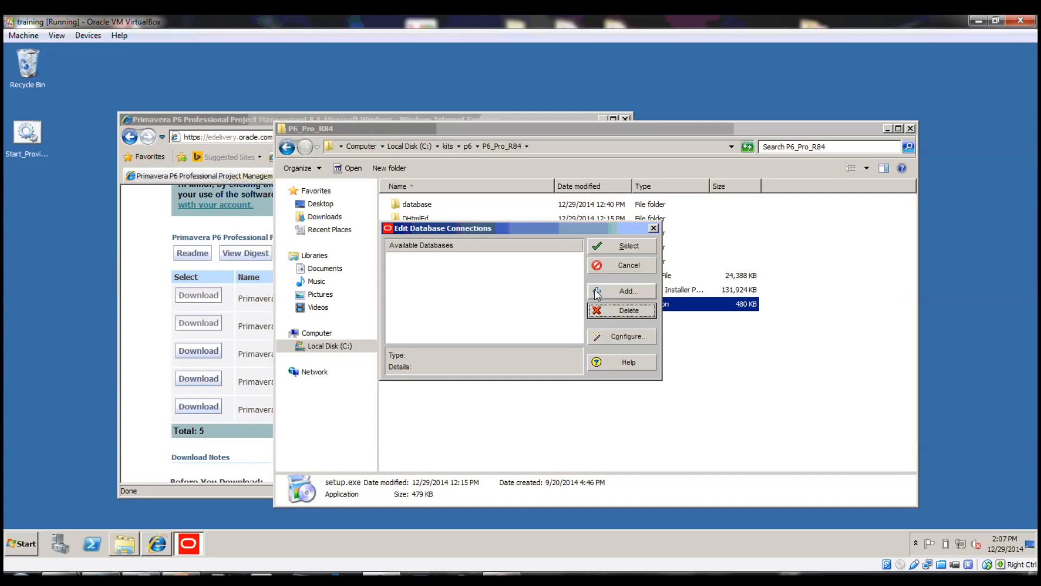
Add connection SQLiteDB with driver P6 Pro Standalone (SQLite), choosing to add a new standalone database
{"action": "left_click", "coordinate": [639, 289]}
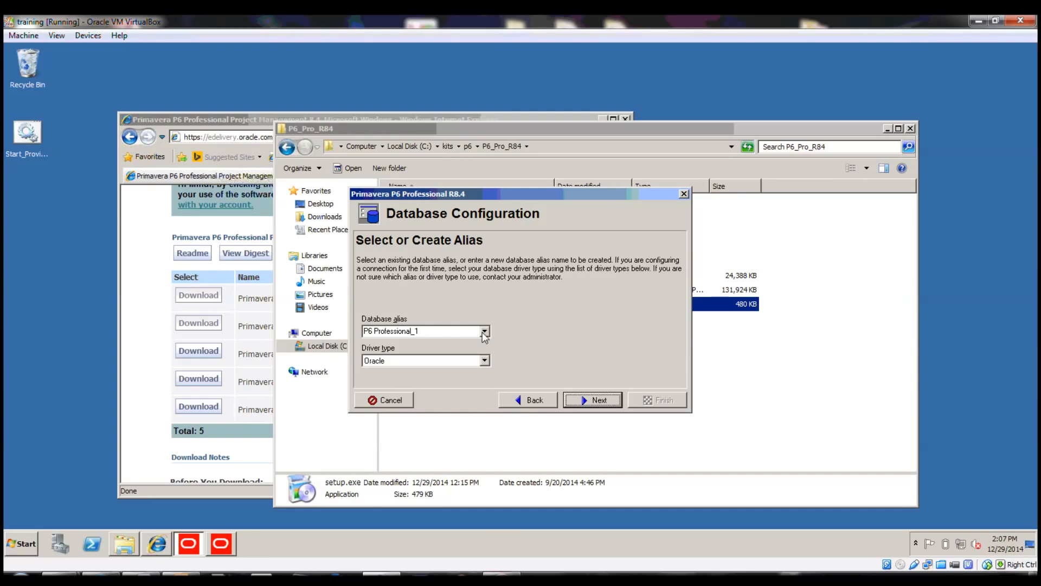
{"action": "left_click", "coordinate": [370, 332]}
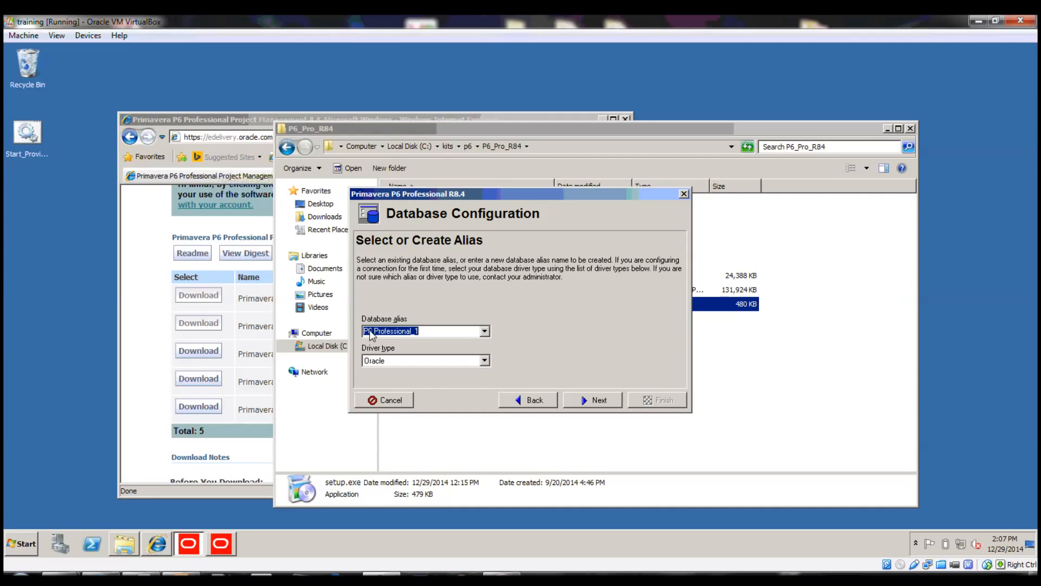
{"action": "type", "text": "SQLiteDB"}
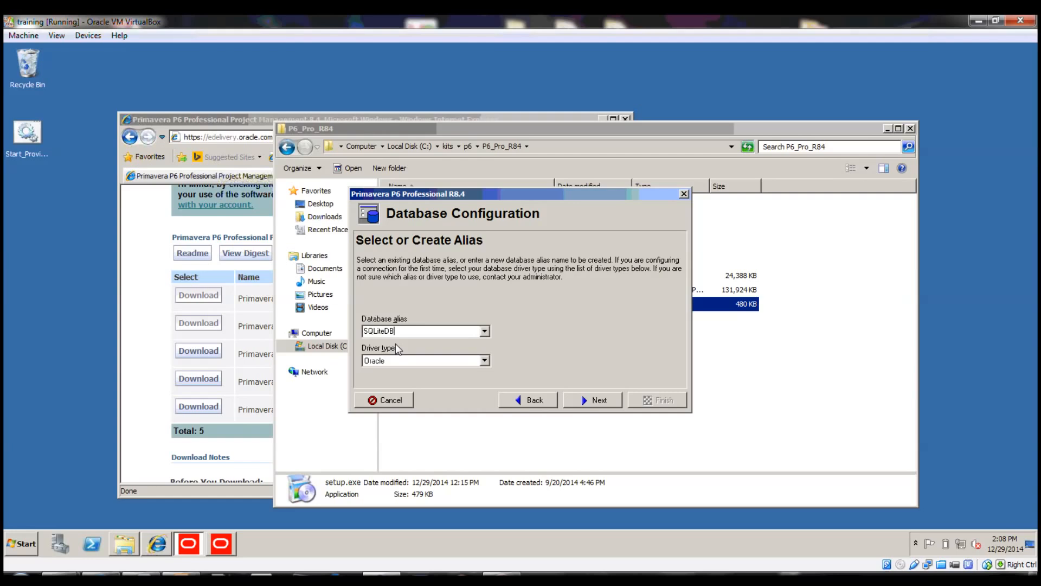
{"action": "left_click", "coordinate": [479, 361]}
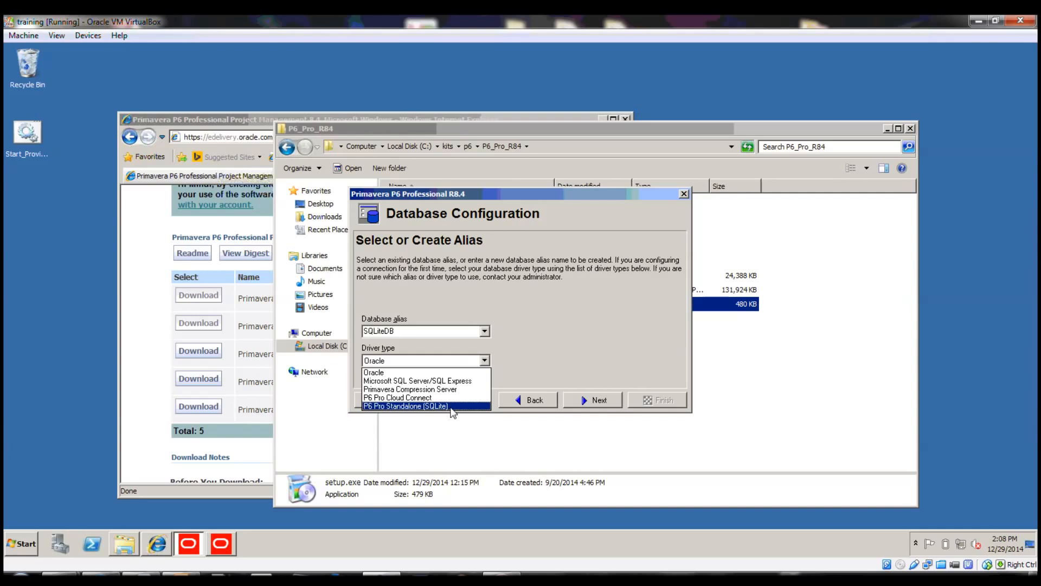
{"action": "left_click", "coordinate": [451, 406]}
{"action": "left_click", "coordinate": [587, 397]}
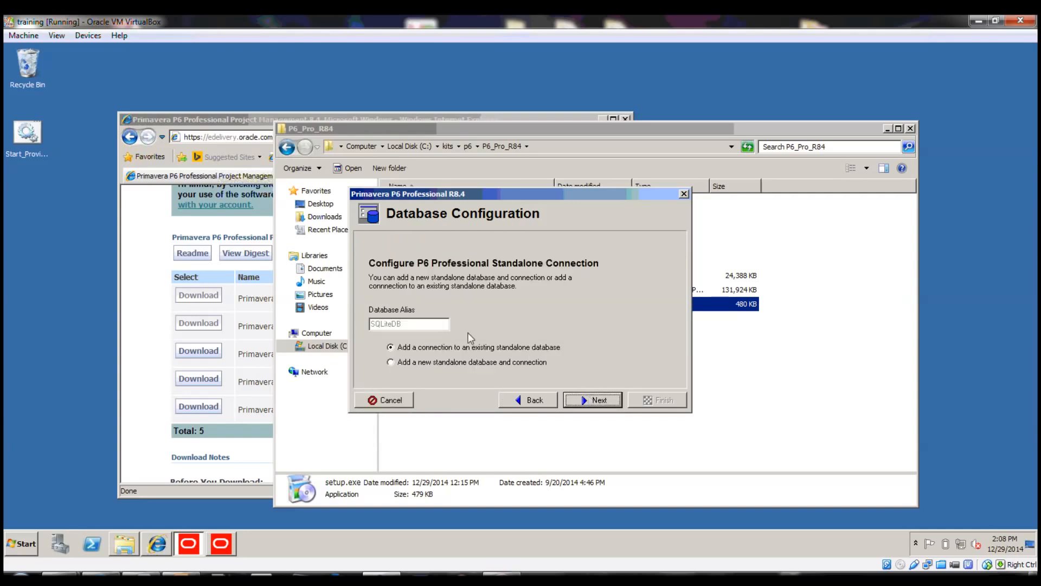
{"action": "left_click", "coordinate": [427, 364]}
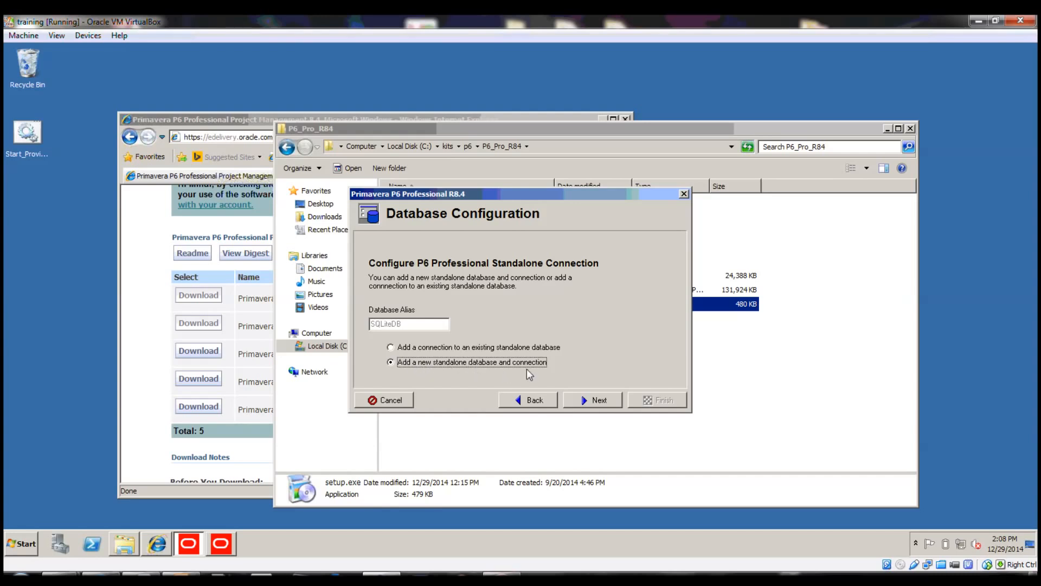
Keep login name admin, set the admin password, and create the database file with sample data
{"action": "left_click", "coordinate": [601, 399]}
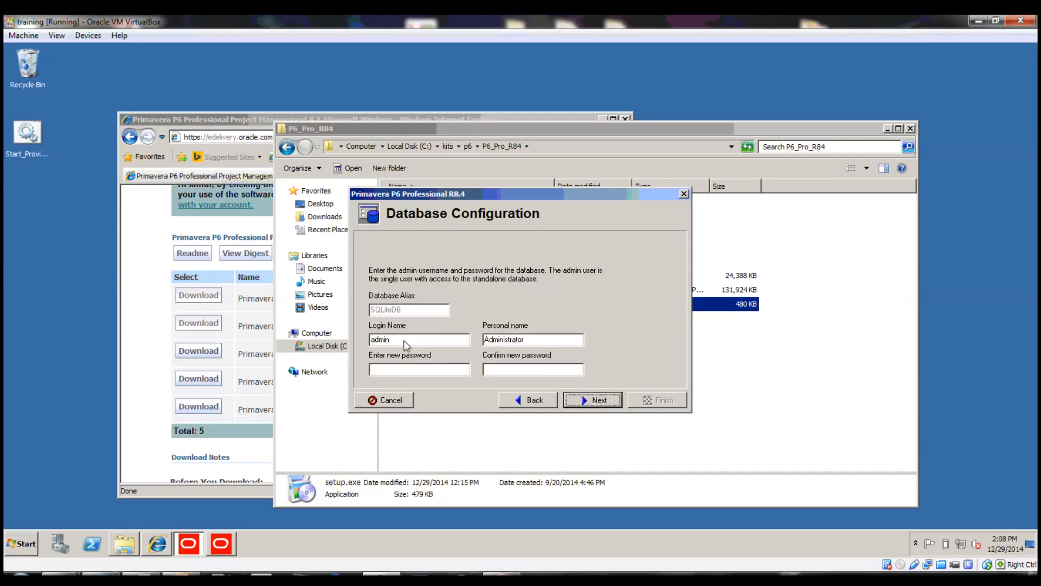
{"action": "left_click", "coordinate": [540, 340]}
{"action": "left_click_drag", "start_coordinate": [402, 340], "coordinate": [365, 341]}
{"action": "left_click", "coordinate": [444, 370]}
{"action": "type", "text": "*****"}
{"action": "left_click", "coordinate": [598, 399]}
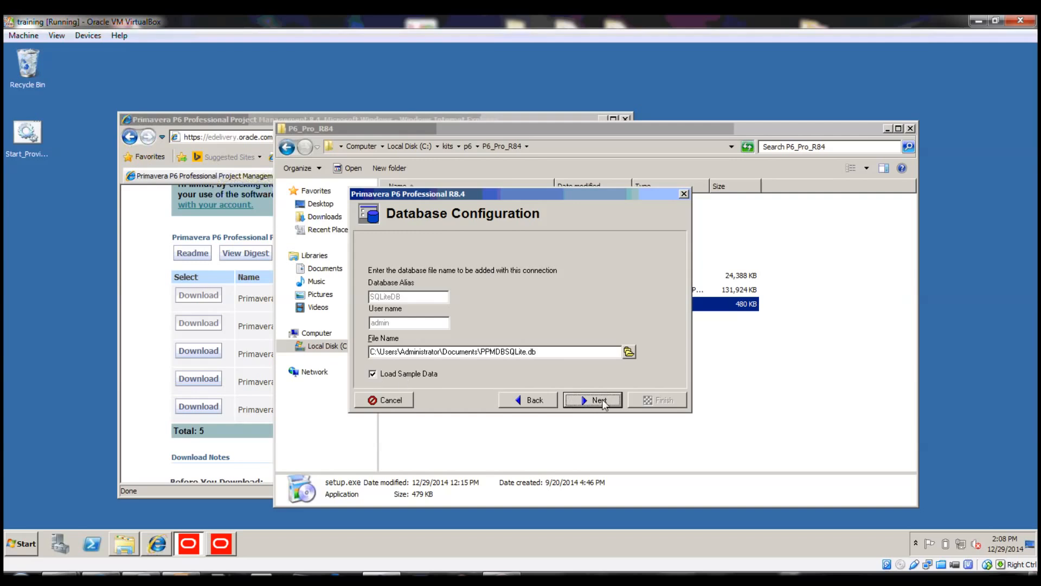
{"action": "left_click", "coordinate": [601, 401]}
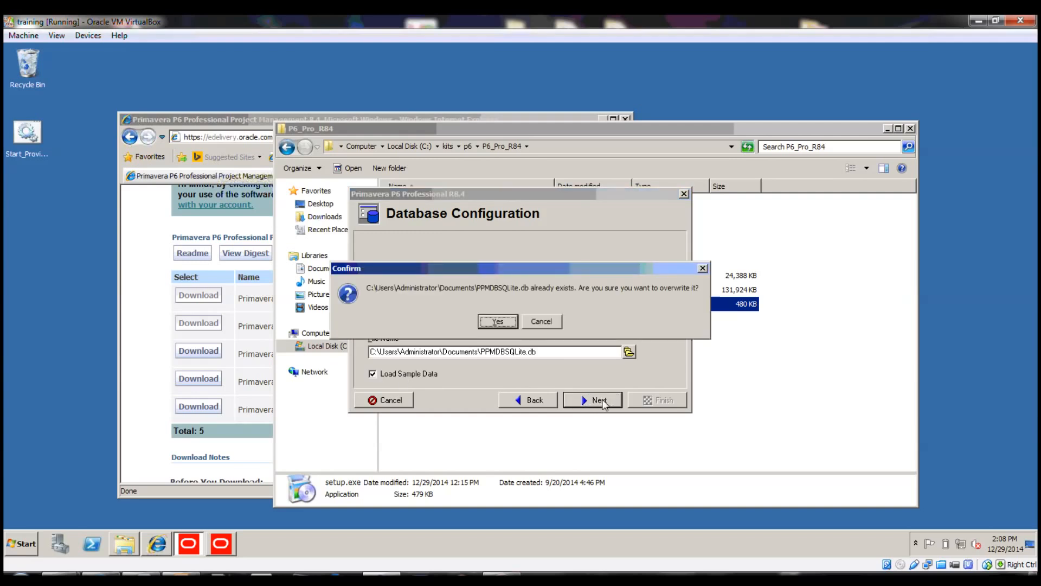
Overwrite PPMDBSQLite.db to finish the SQLiteDB sample database, then log in to it as admin
{"action": "left_click", "coordinate": [498, 322]}
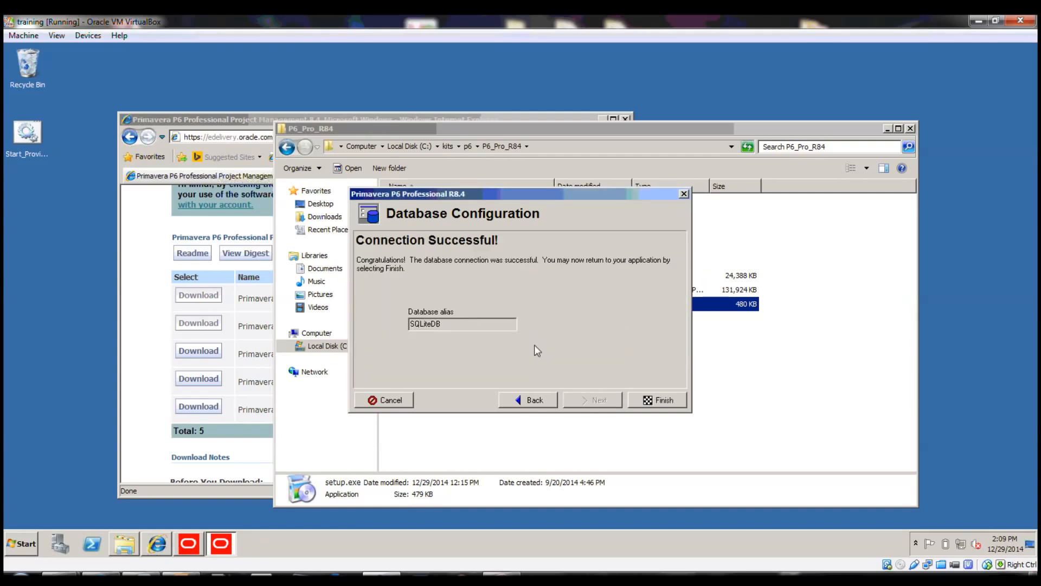
{"action": "left_click", "coordinate": [659, 400]}
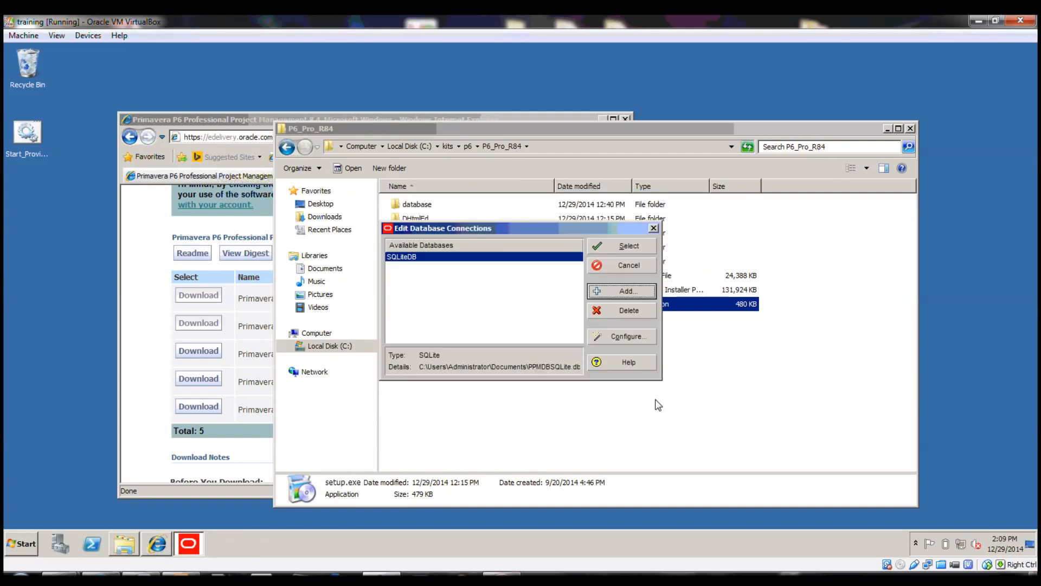
{"action": "left_click", "coordinate": [606, 248]}
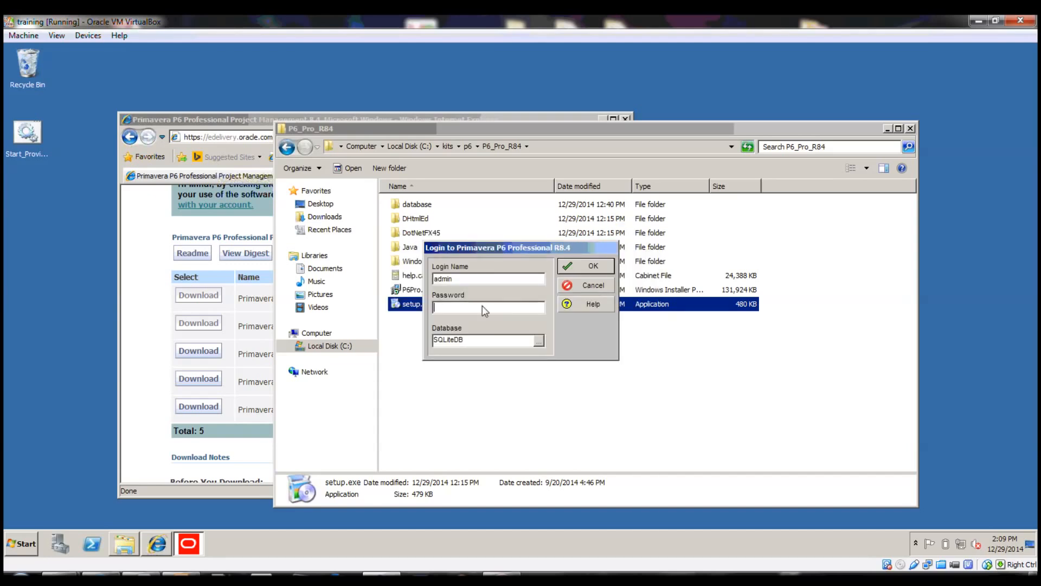
{"action": "type", "text": "admin"}
{"action": "key", "text": "Return"}
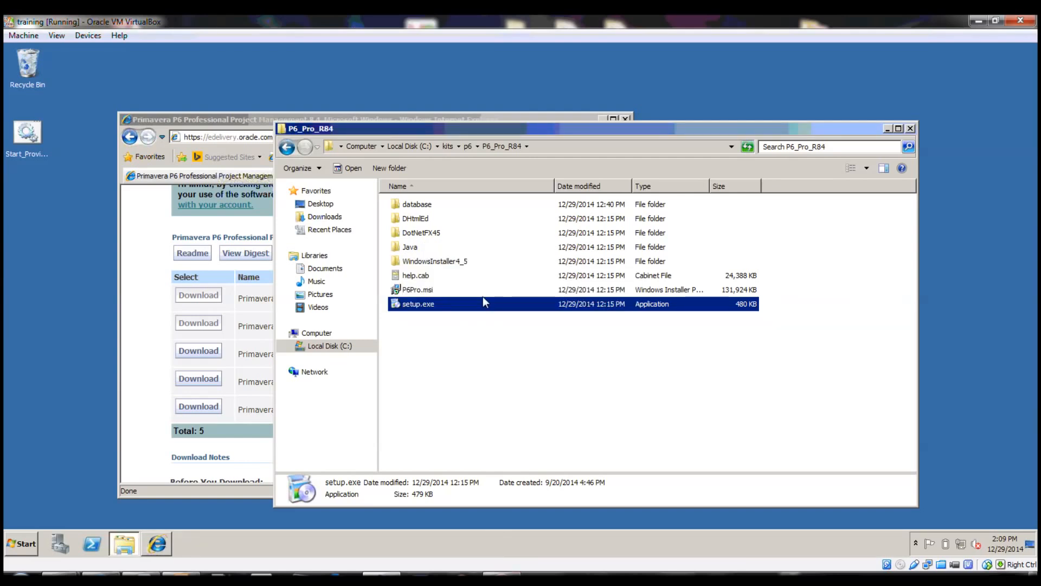
{"action": "double_click", "coordinate": [483, 300]}
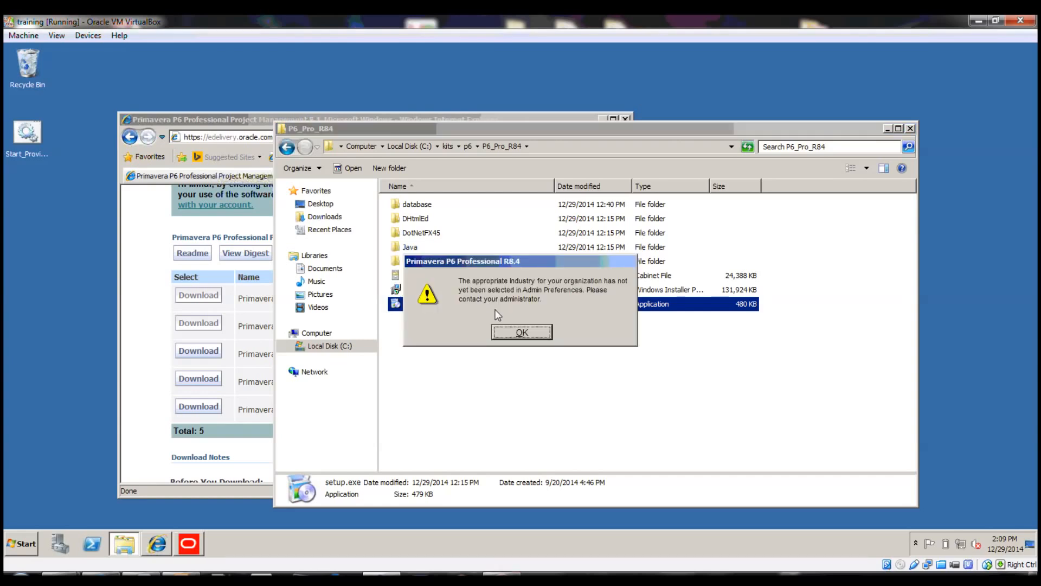
Dismiss the Industry warning, browse the sample Enterprise projects, and start exiting P6
{"action": "left_click", "coordinate": [529, 335]}
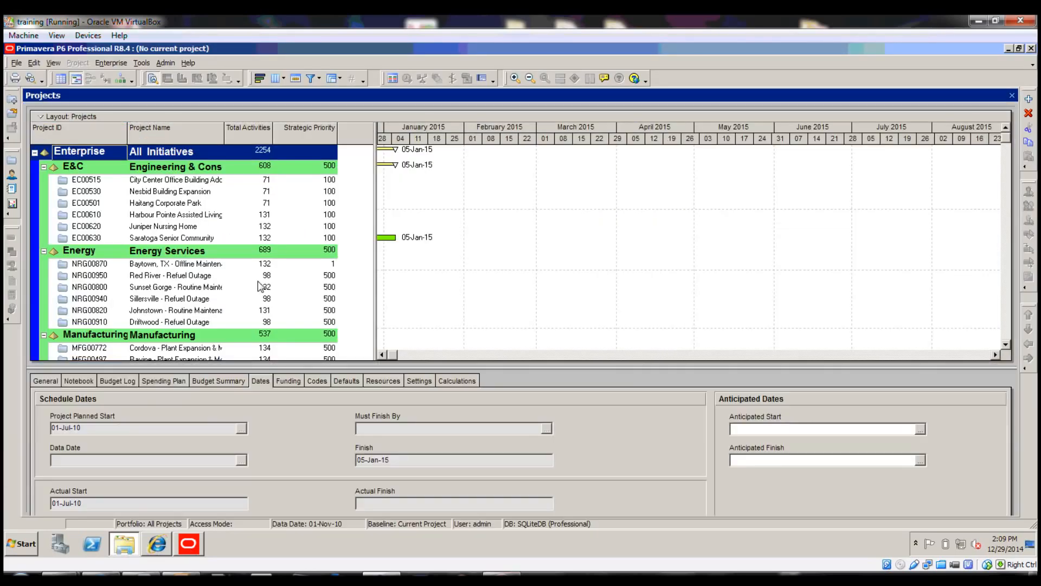
{"action": "left_click", "coordinate": [217, 217]}
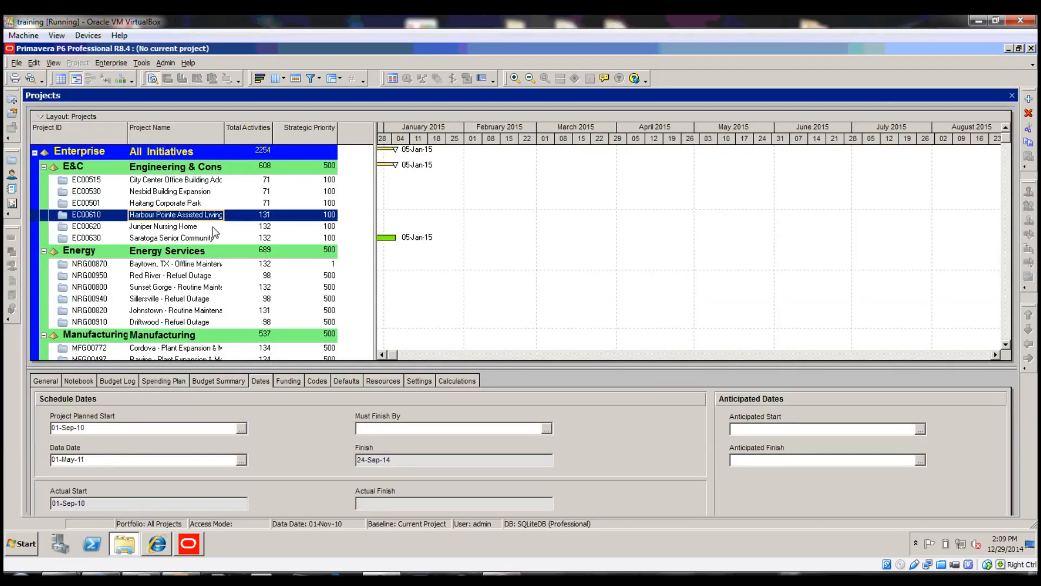
{"action": "scroll", "coordinate": [217, 233], "scroll_direction": "down", "scroll_amount": 12}
{"action": "scroll", "coordinate": [224, 263], "scroll_direction": "down", "scroll_amount": 5}
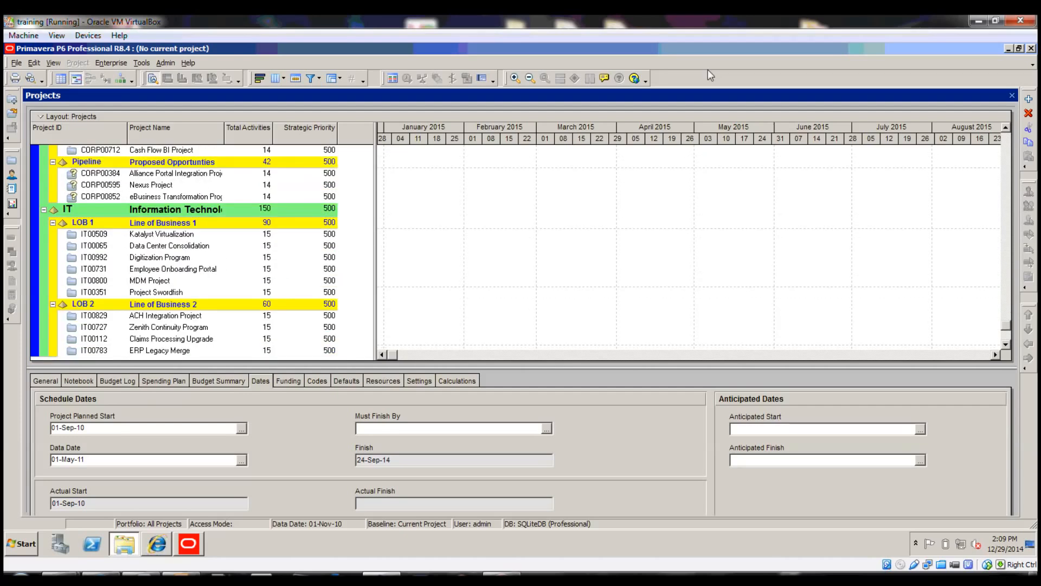
{"action": "left_click", "coordinate": [1031, 48]}
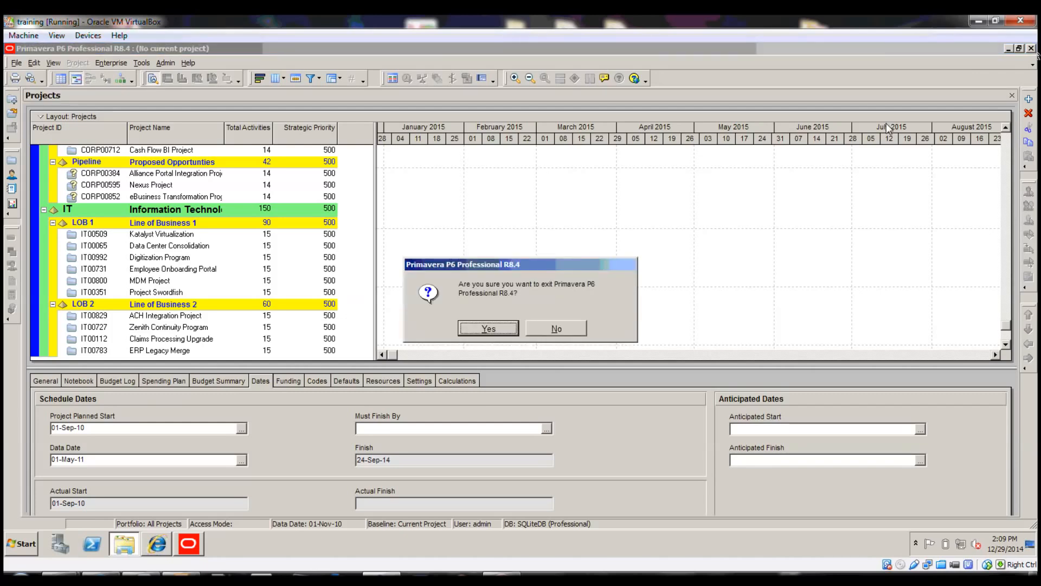
Quit P6 and copy PPMDBSQLite.db from Documents into the root of Local Disk (C:)
{"action": "left_click", "coordinate": [472, 326]}
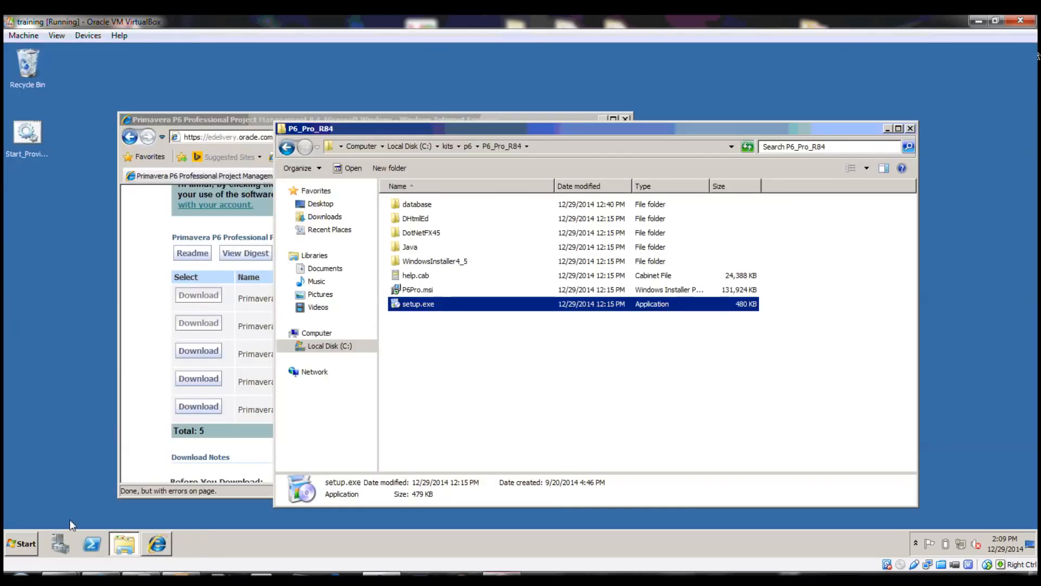
{"action": "left_click", "coordinate": [28, 542]}
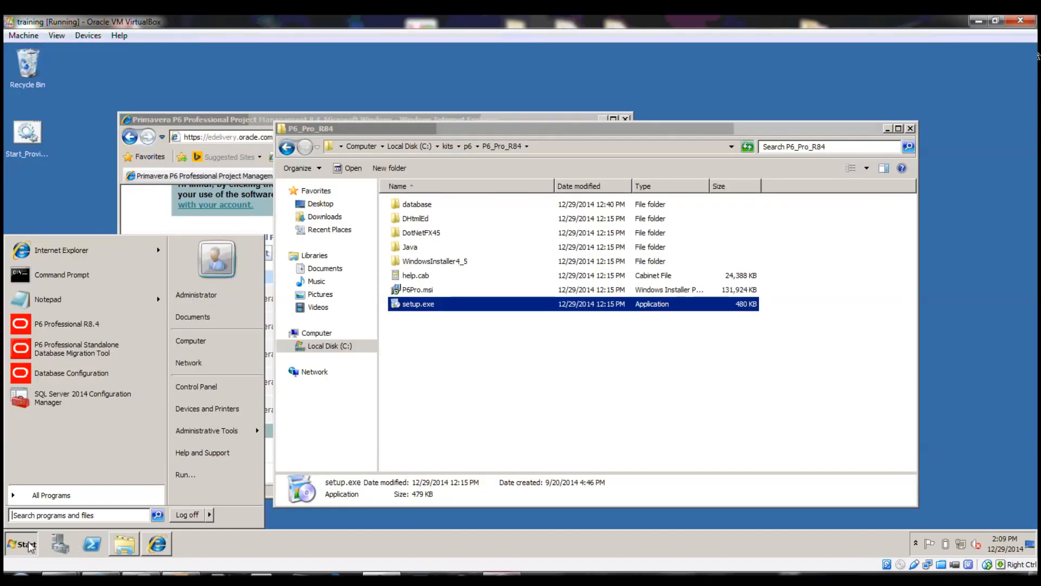
{"action": "left_click", "coordinate": [209, 323]}
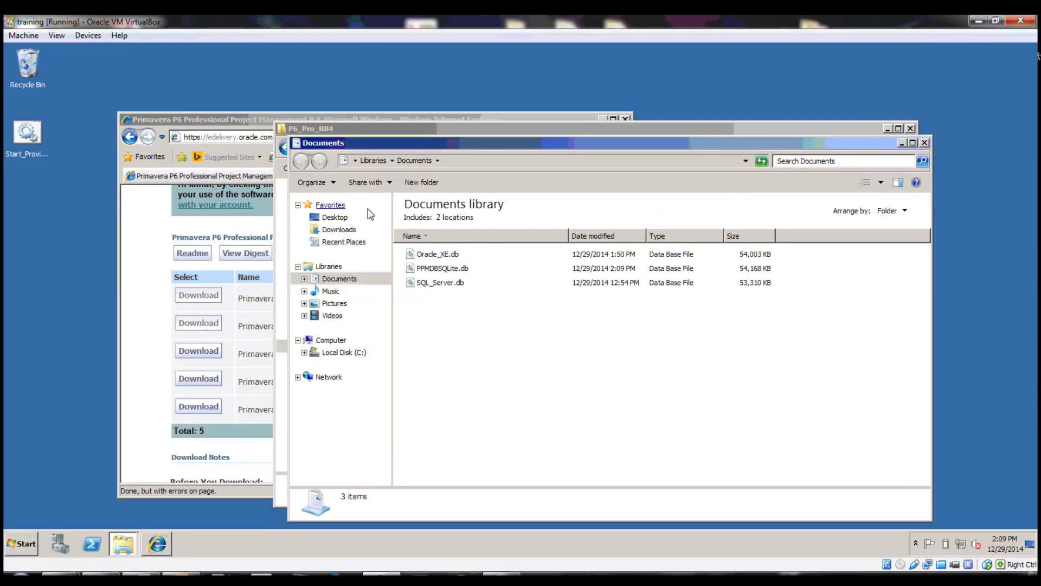
{"action": "left_click", "coordinate": [437, 257]}
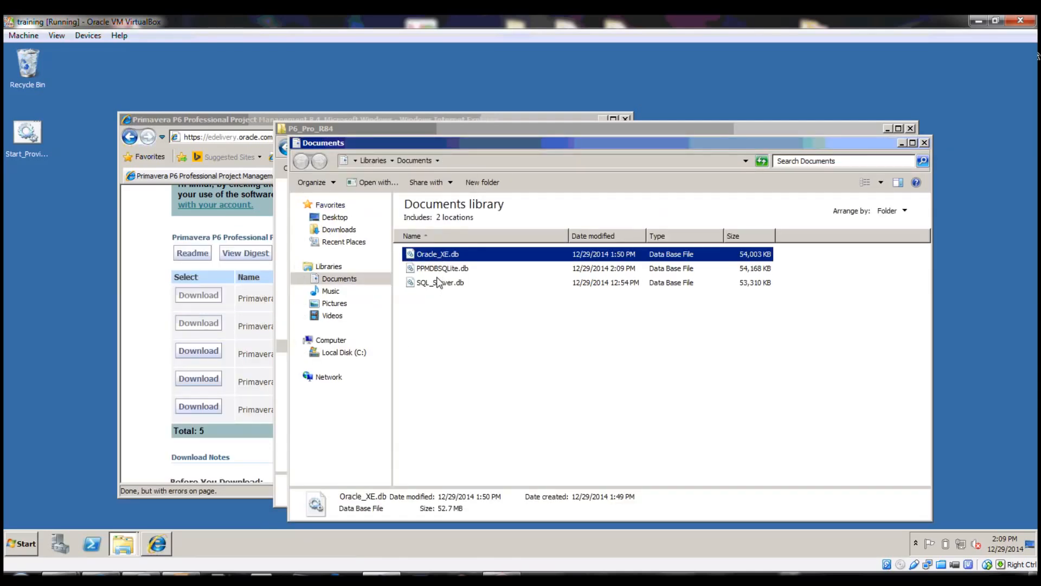
{"action": "left_click", "coordinate": [442, 269]}
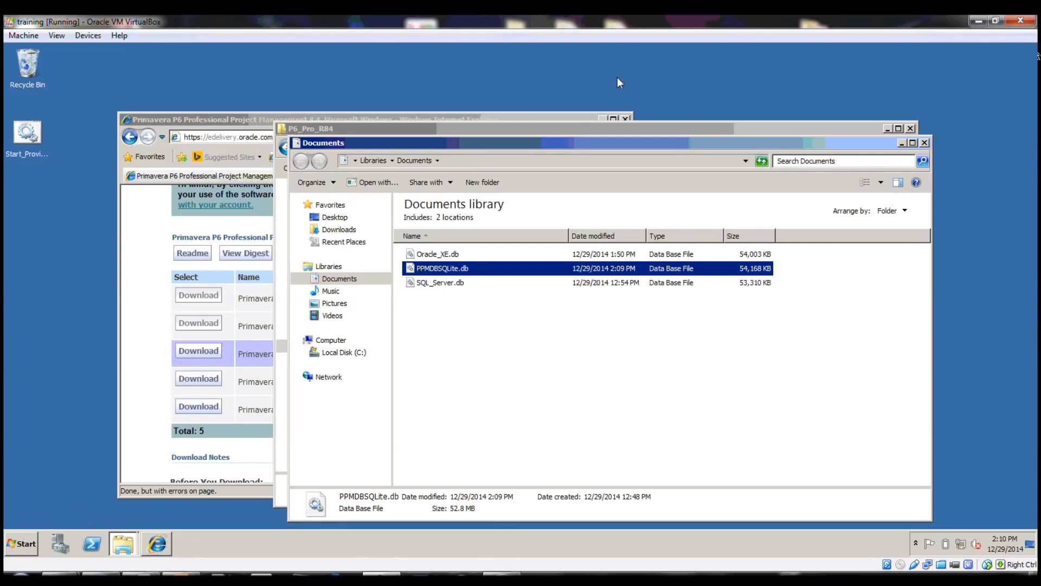
{"action": "left_click", "coordinate": [337, 353]}
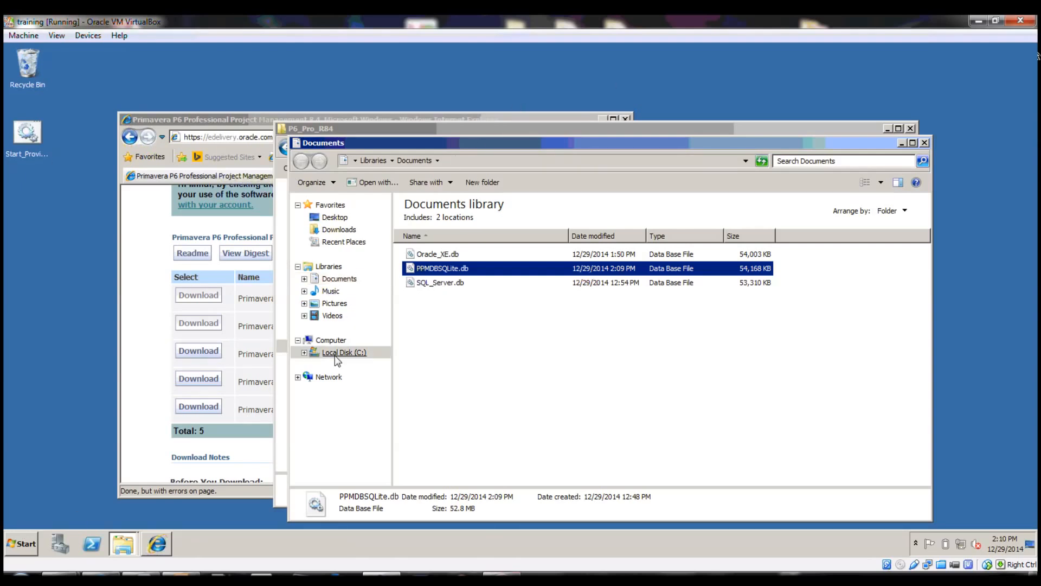
{"action": "key", "text": "ctrl+v"}
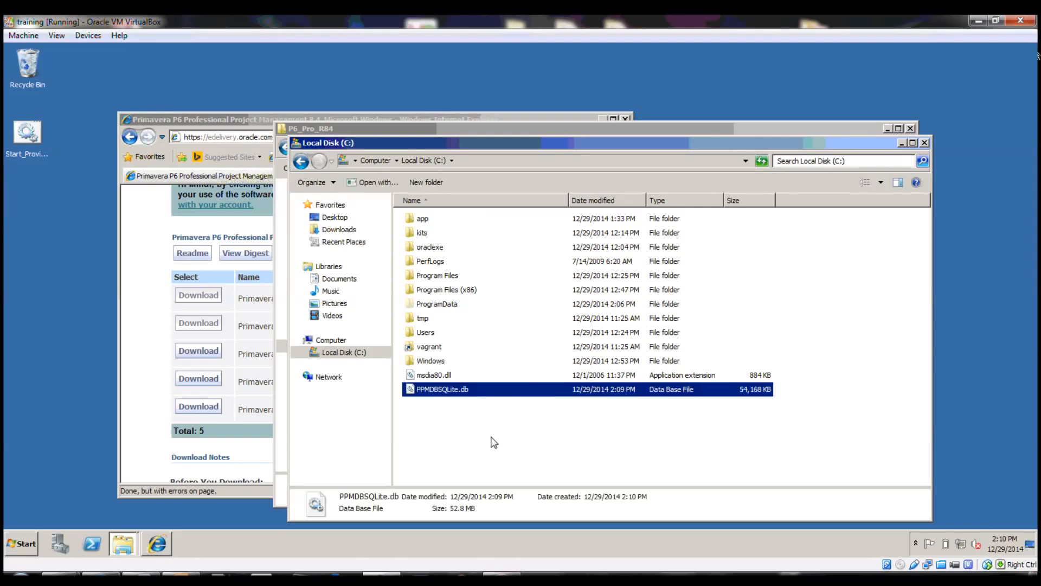
{"action": "left_click", "coordinate": [23, 547]}
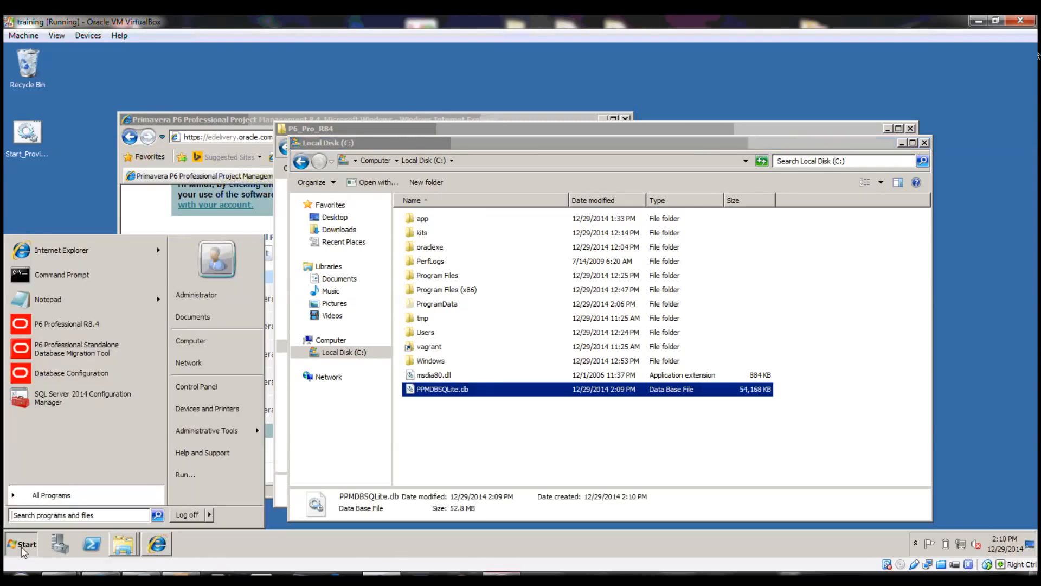
Launch P6 and add a new database connection with the alias moved_SQLite
{"action": "left_click", "coordinate": [104, 330]}
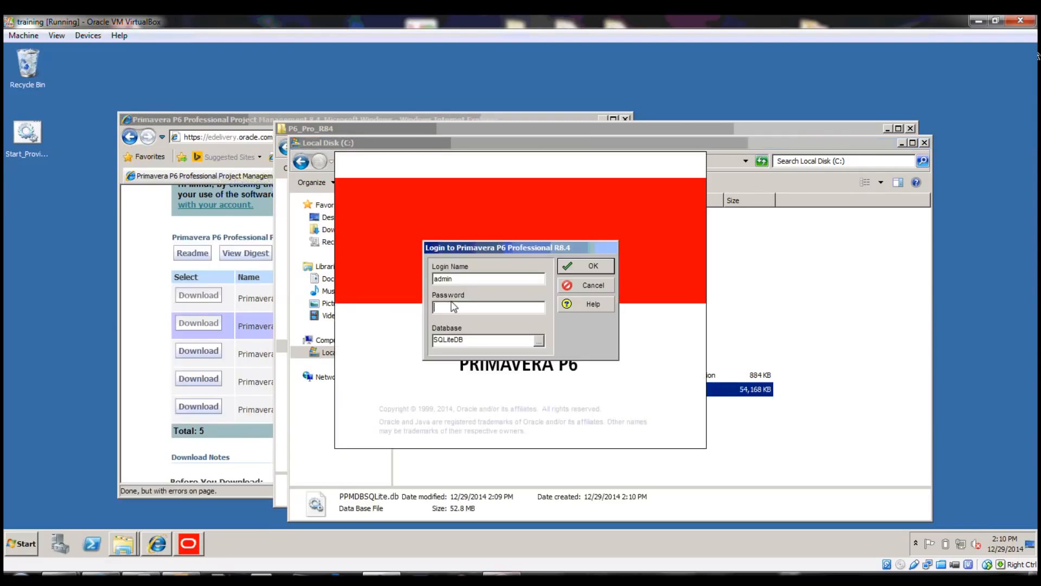
{"action": "left_click", "coordinate": [540, 340]}
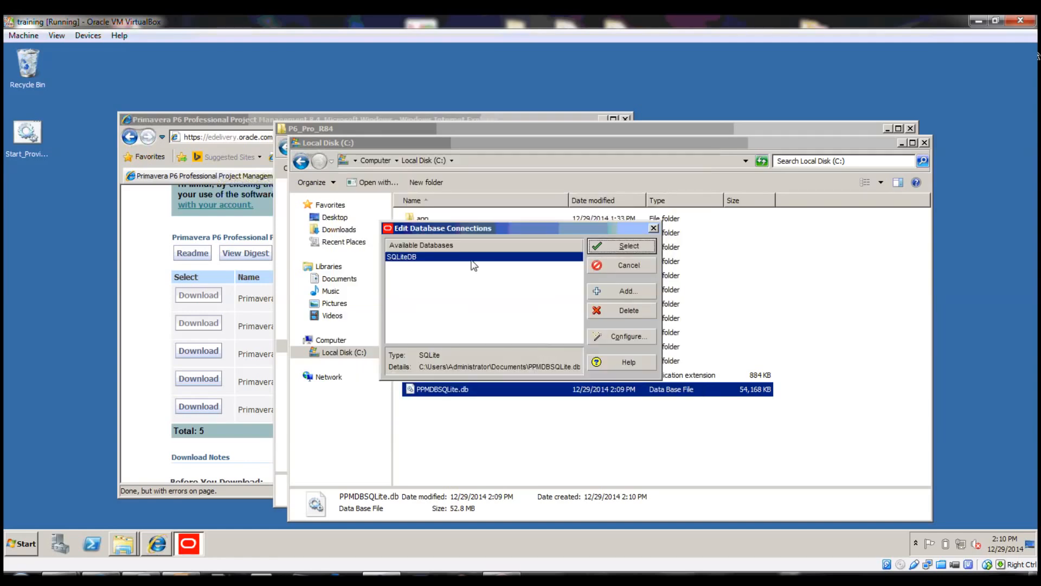
{"action": "left_click", "coordinate": [621, 291]}
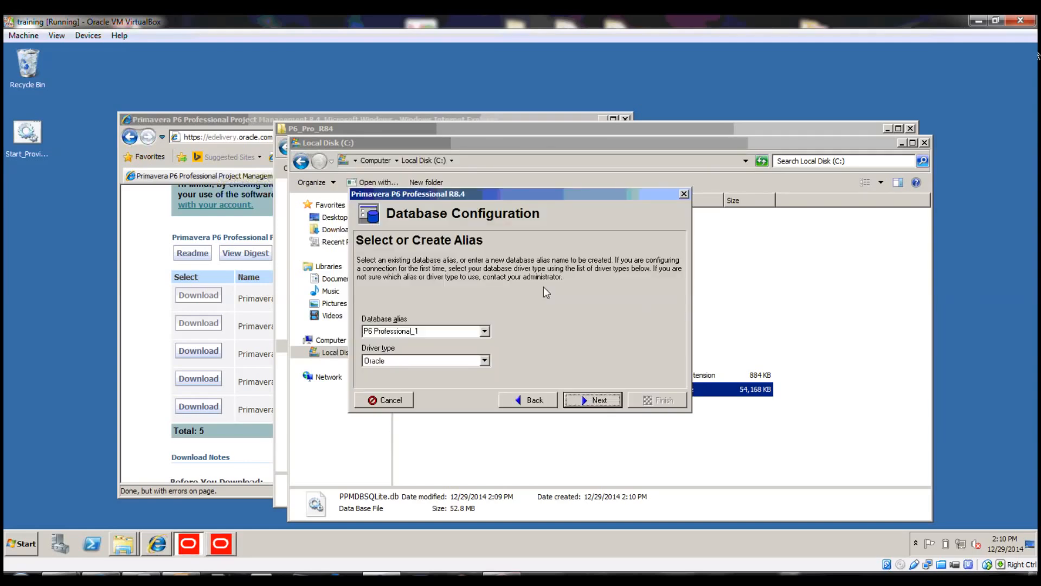
{"action": "left_click", "coordinate": [462, 332]}
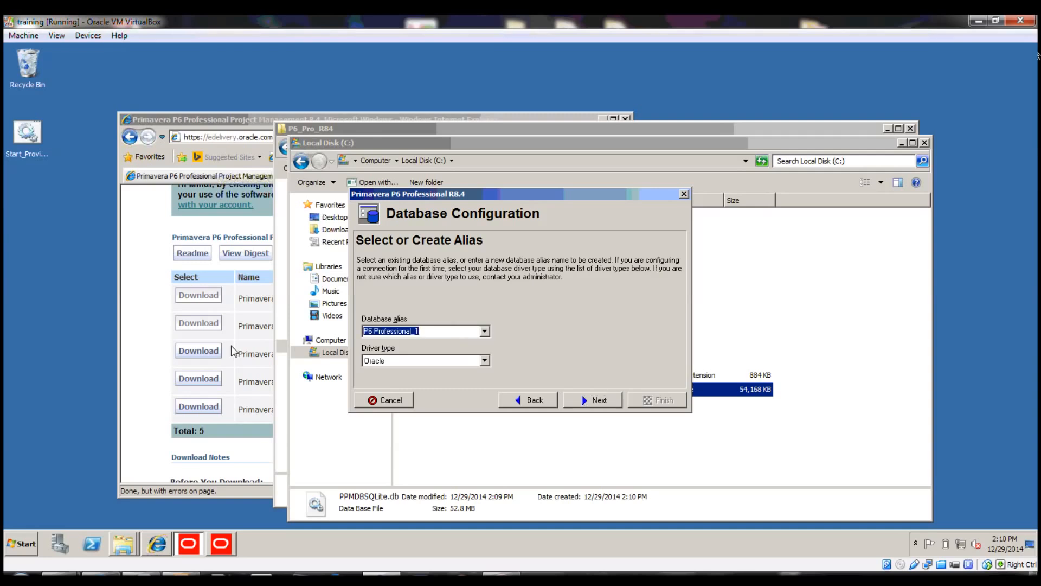
{"action": "type", "text": "moved_sqlite"}
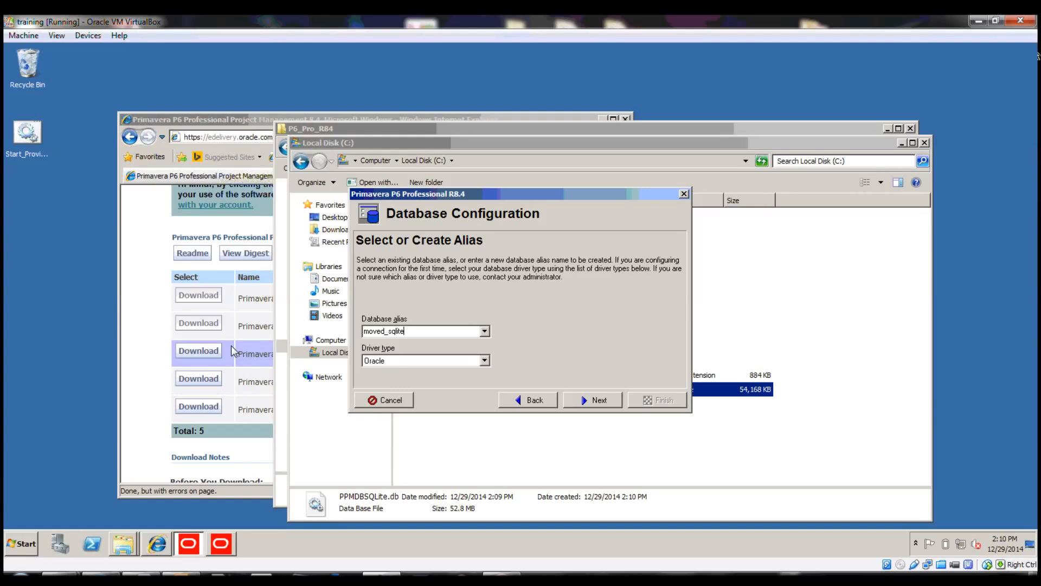
{"action": "left_click_drag", "start_coordinate": [392, 333], "coordinate": [397, 332]}
{"action": "type", "text": "SQ"}
{"action": "key", "text": "shift+Right"}
{"action": "type", "text": "L"}
Make it a P6 Pro Standalone (SQLite) connection to C:\PPMDBSQLite.db and finish
{"action": "left_click", "coordinate": [449, 360]}
{"action": "left_click", "coordinate": [437, 418]}
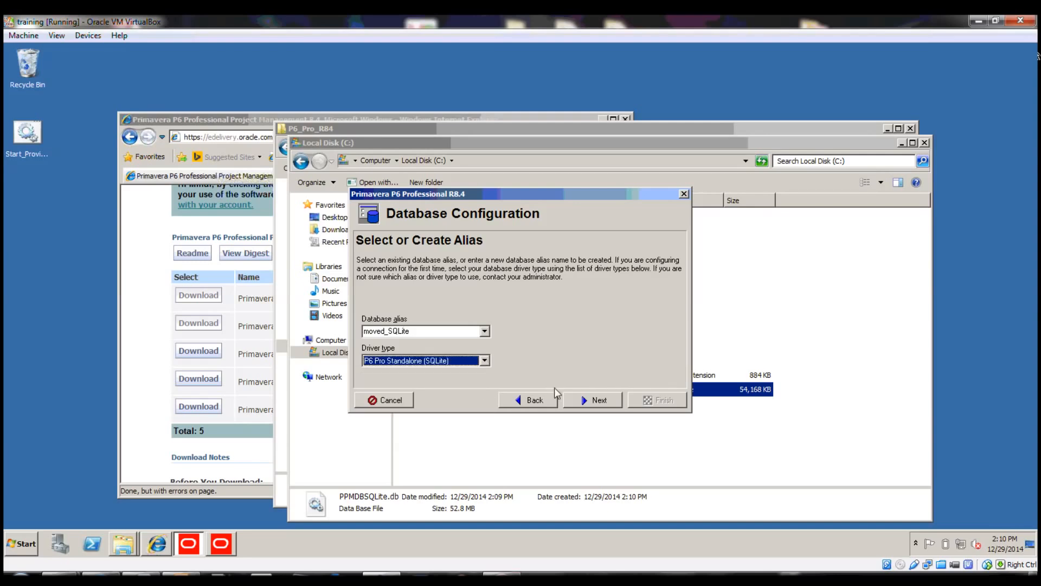
{"action": "left_click", "coordinate": [588, 400]}
{"action": "left_click", "coordinate": [593, 401]}
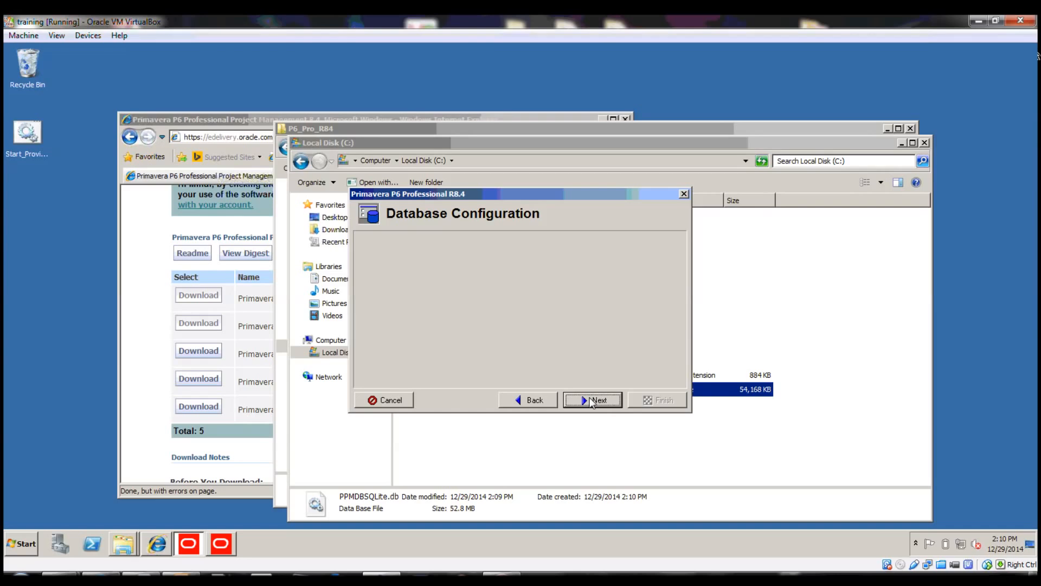
{"action": "left_click", "coordinate": [633, 369]}
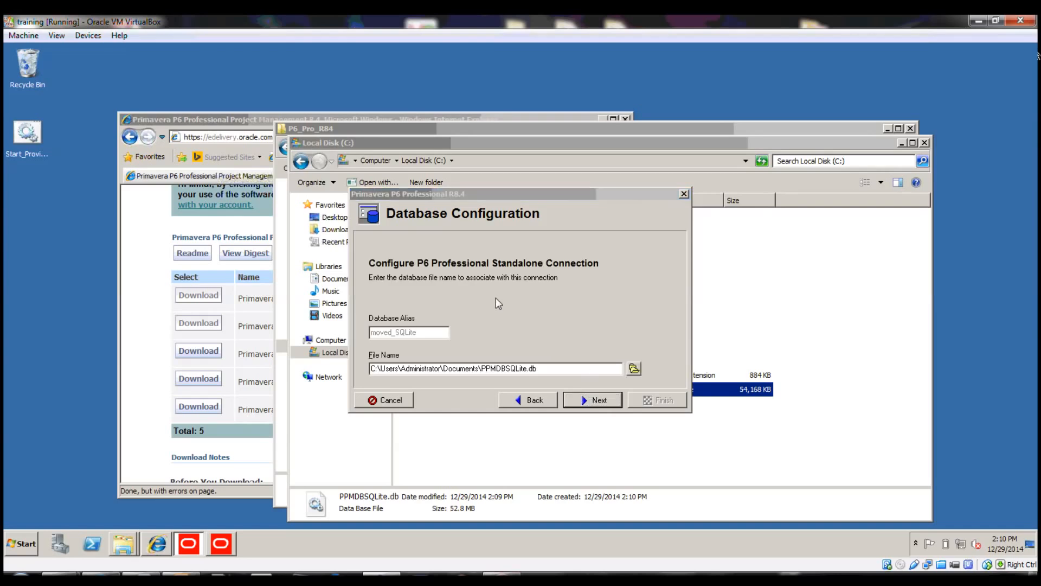
{"action": "left_click", "coordinate": [579, 422]}
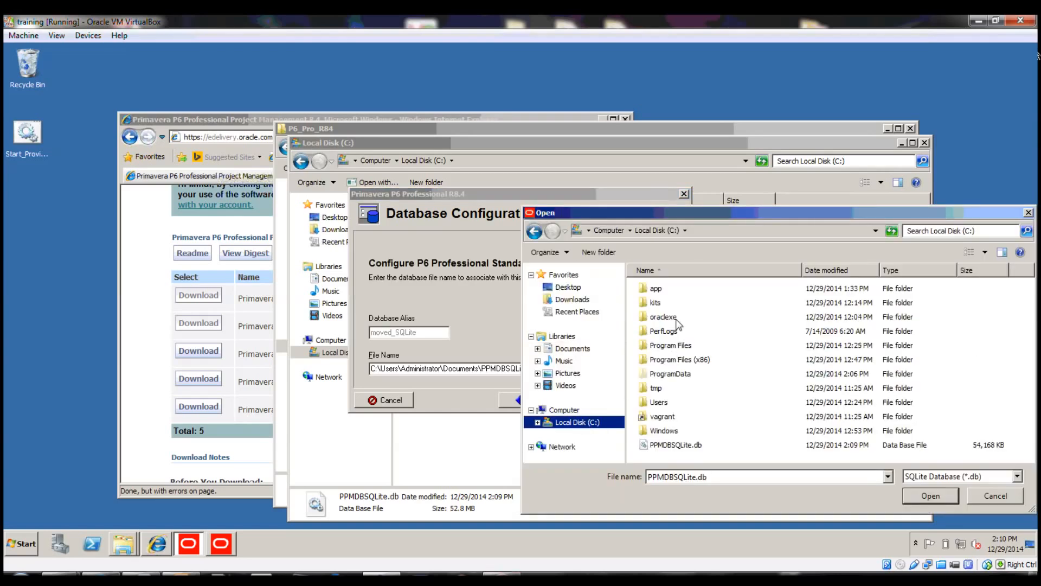
{"action": "double_click", "coordinate": [682, 445]}
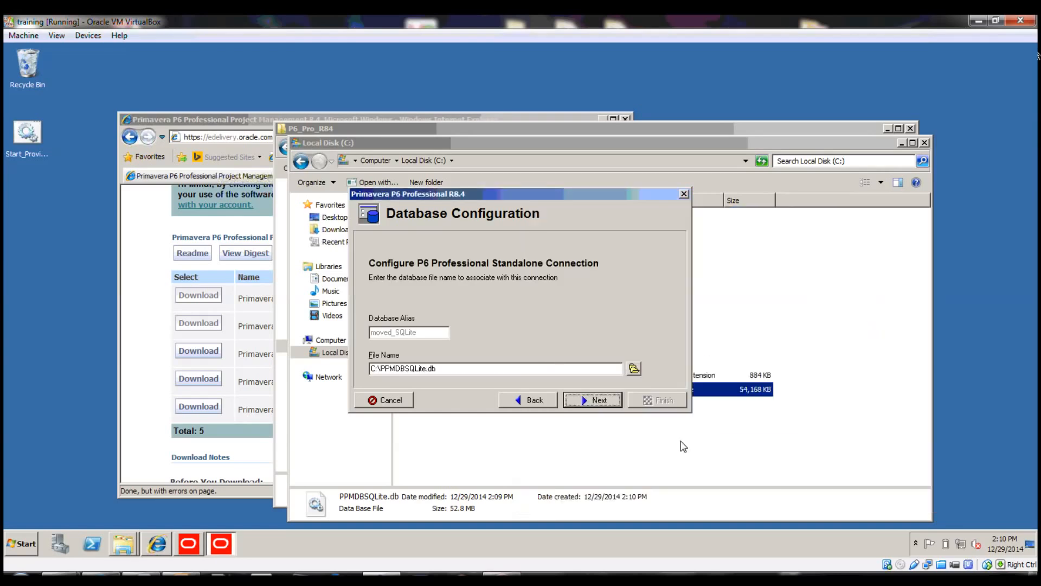
{"action": "left_click", "coordinate": [596, 399]}
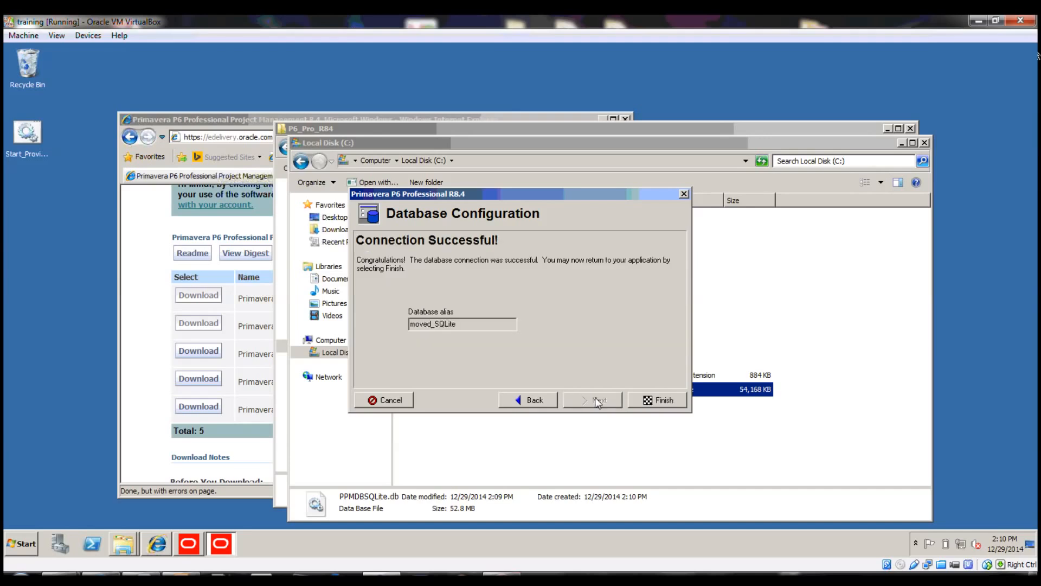
{"action": "left_click", "coordinate": [663, 400]}
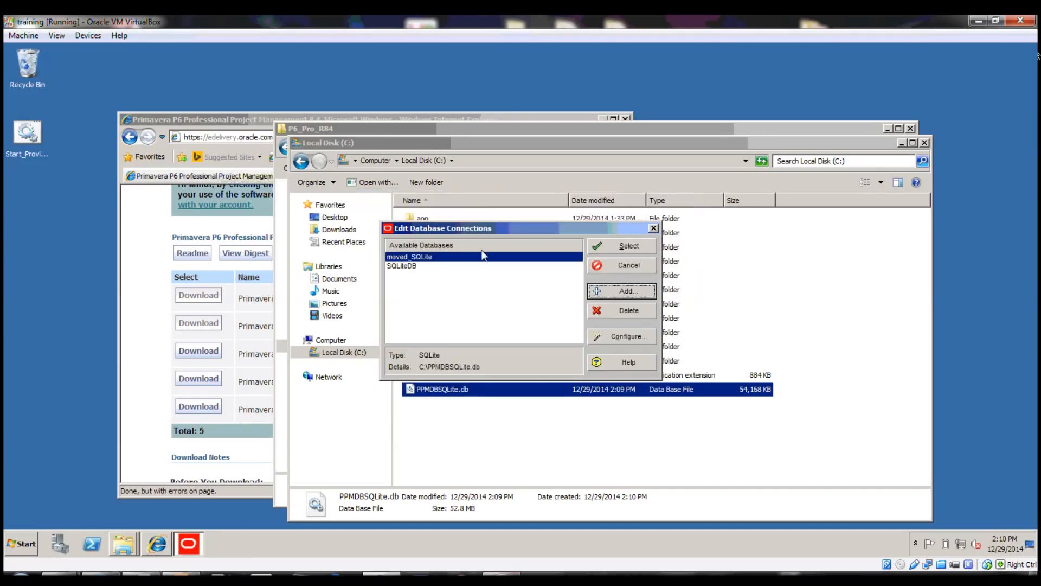
Log in to moved_SQLite as admin, dismiss the message, and bring the P6 window forward
{"action": "left_click", "coordinate": [625, 246]}
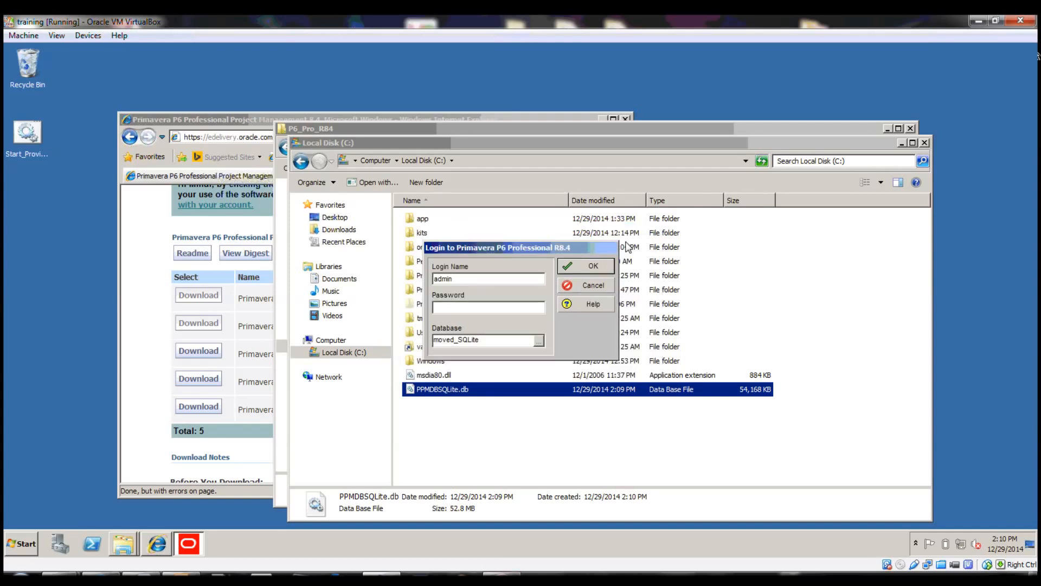
{"action": "type", "text": "admin"}
{"action": "key", "text": "Return"}
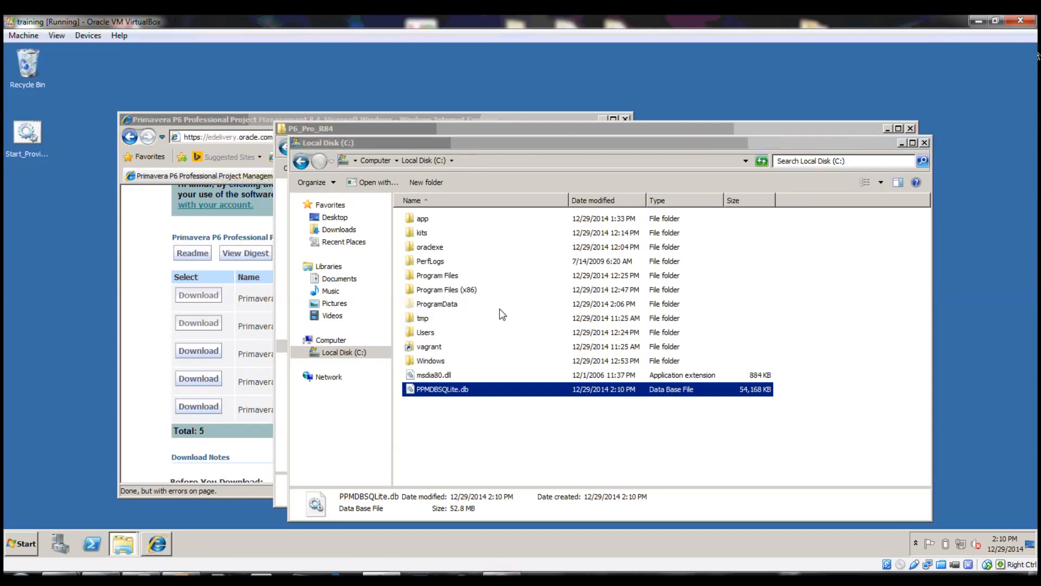
{"action": "left_click", "coordinate": [514, 330]}
{"action": "mouse_move", "coordinate": [188, 549]}
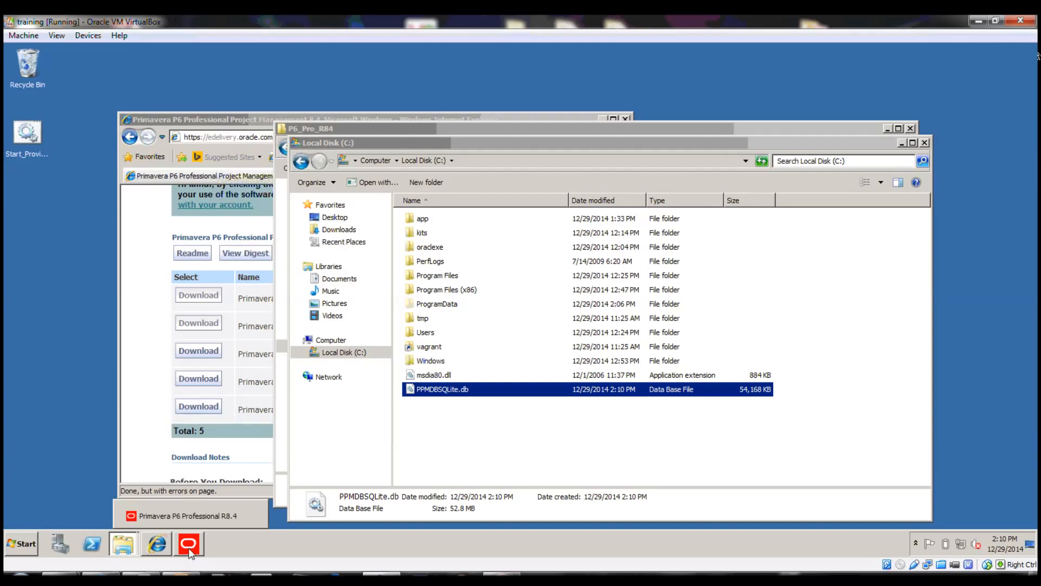
{"action": "left_click", "coordinate": [188, 548]}
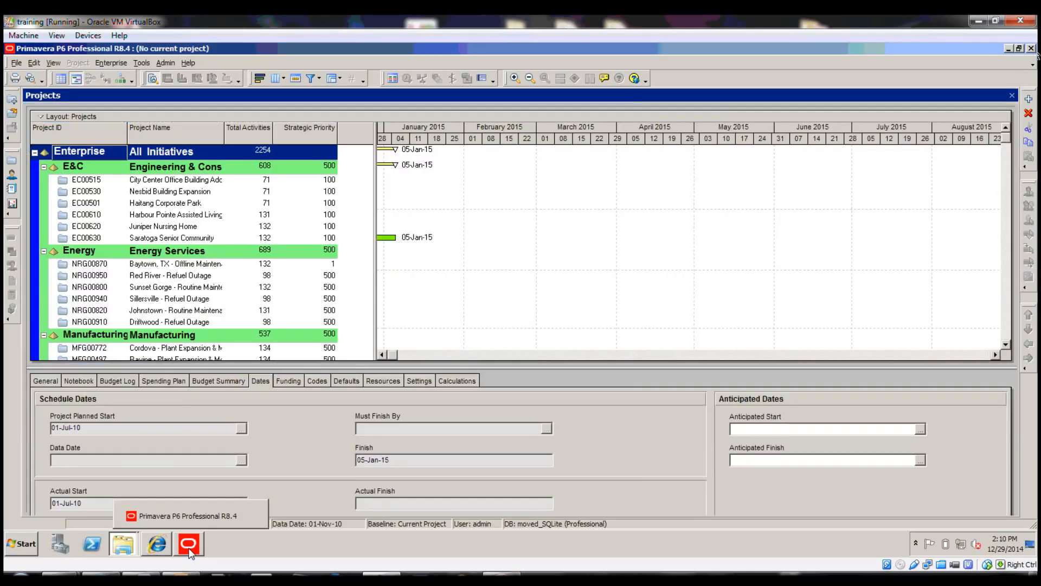